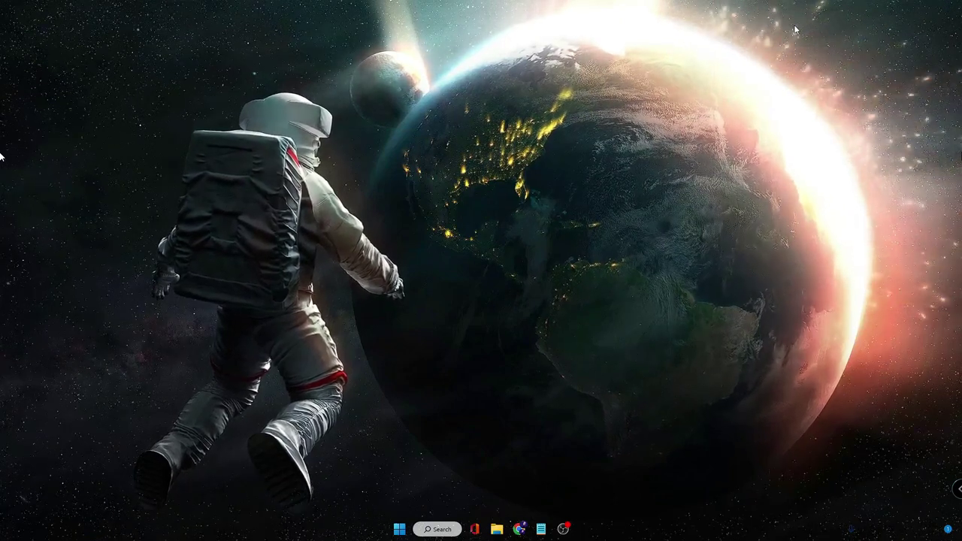
Step: Run the continuous ping command "ping 127.1.1.1 -t" from the Run dialog, then close the ping window
right_click(404, 530)
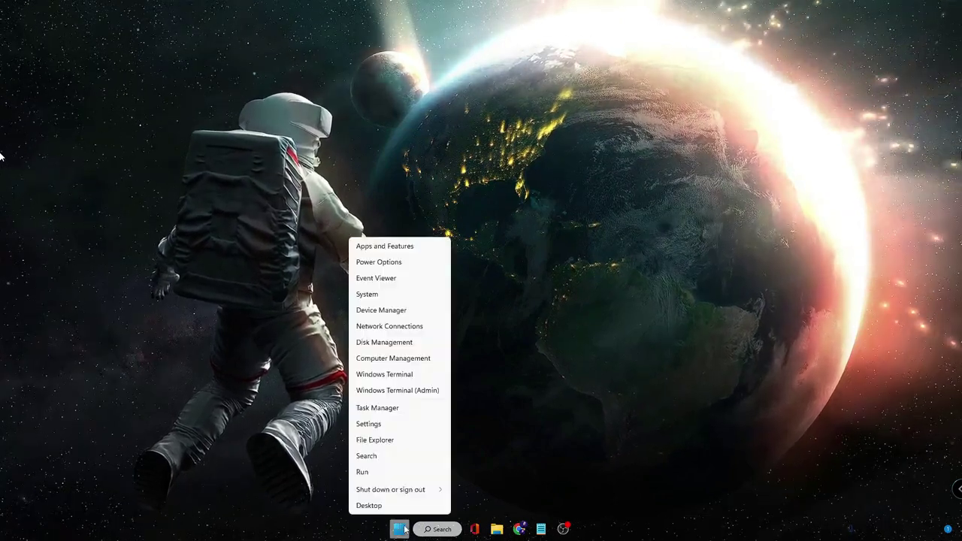
click(375, 472)
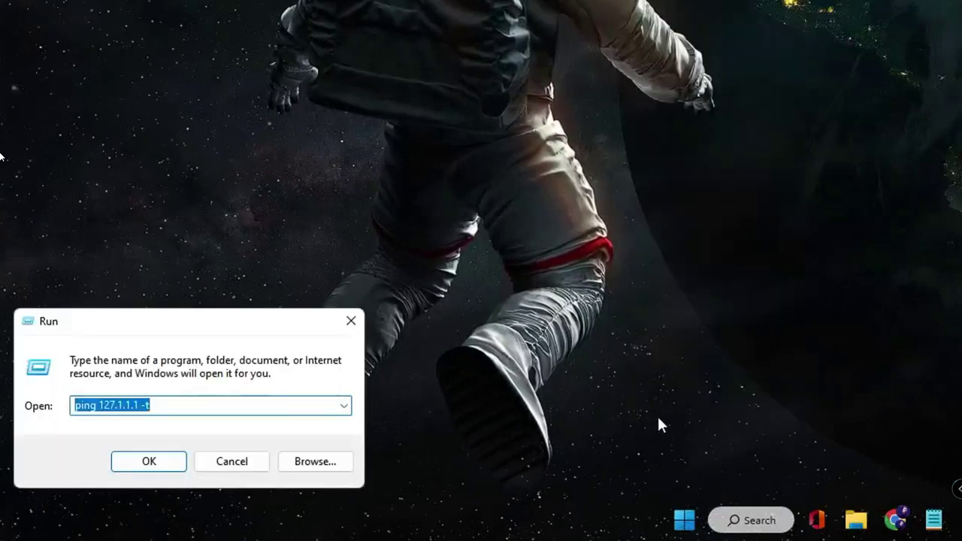
click(183, 404)
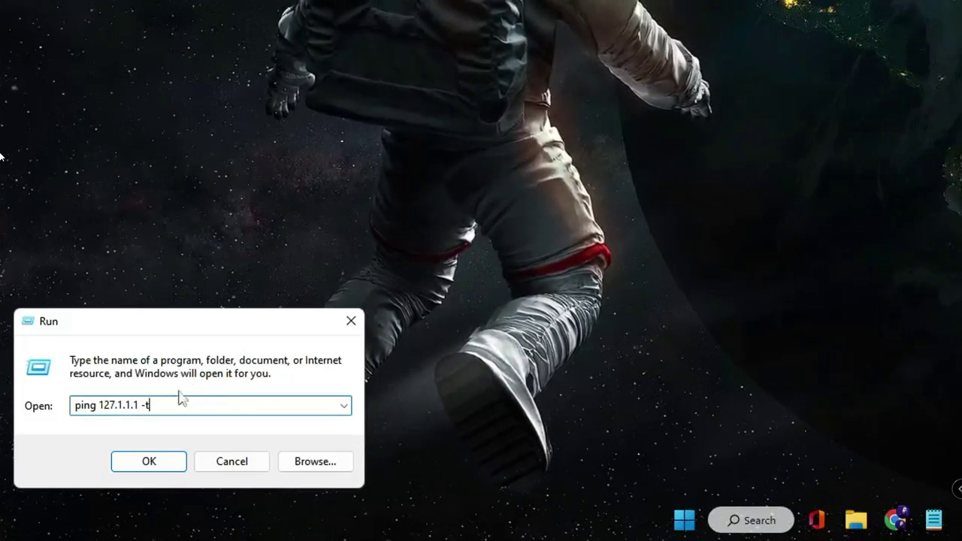
click(160, 464)
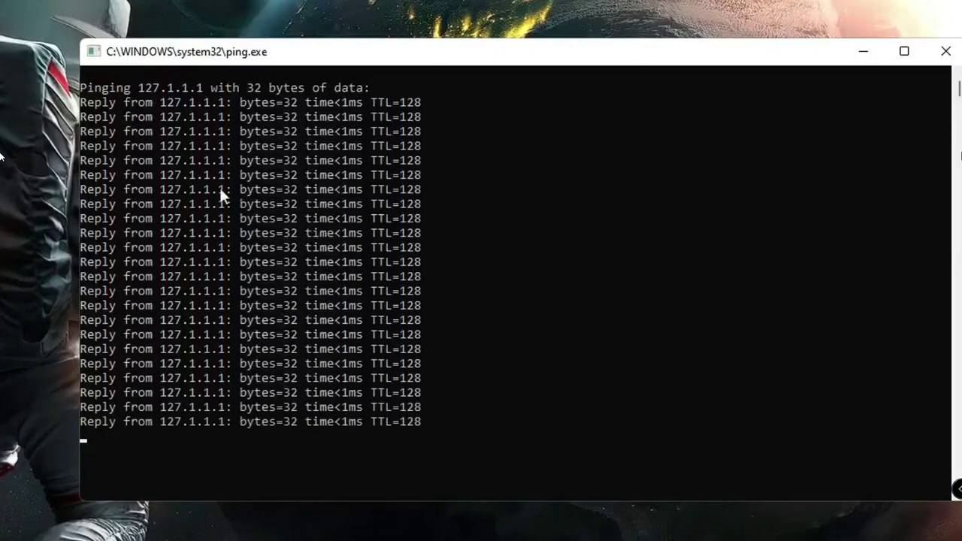
click(946, 51)
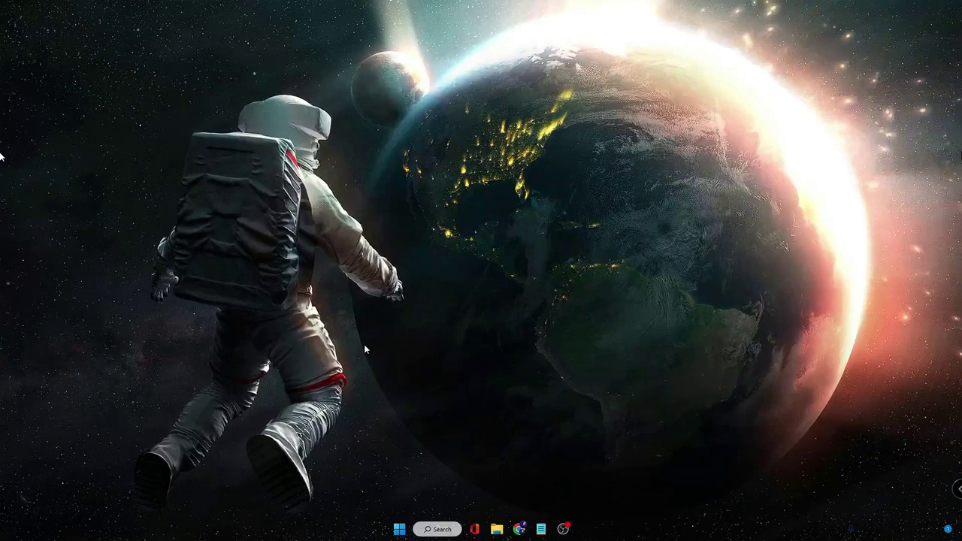
Step: Search Windows for "troubleshoot" and open the Other troubleshooters page of the Troubleshoot settings
click(441, 530)
text(t)
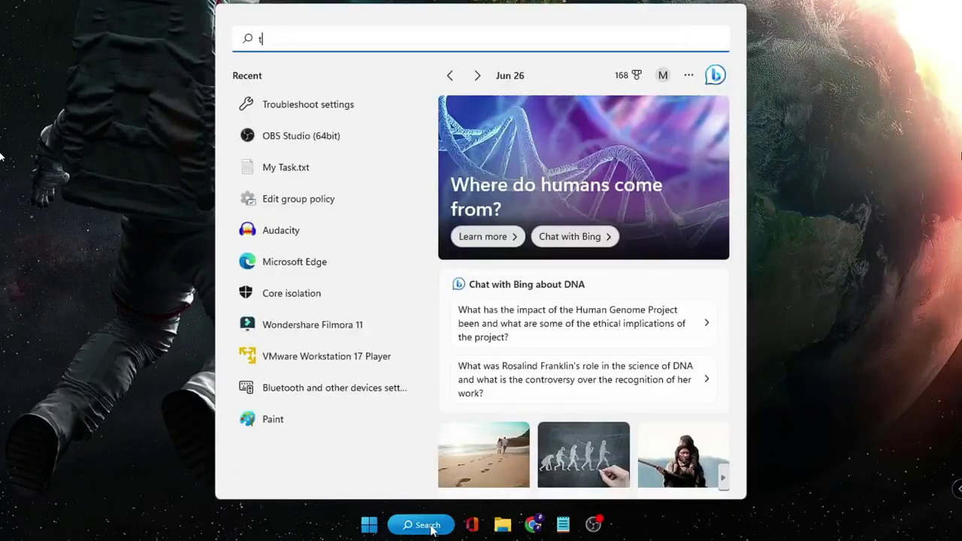
text(roubleshoo)
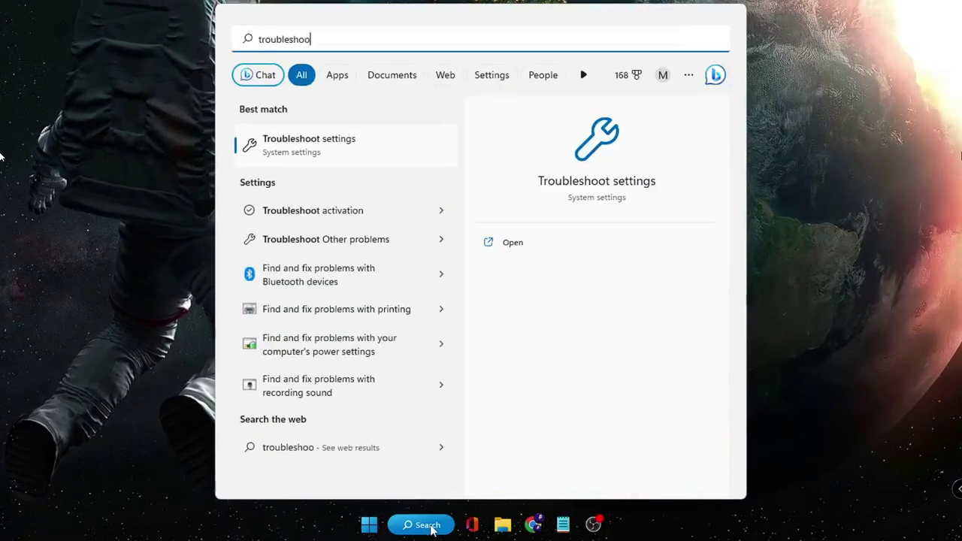
text(t)
click(365, 154)
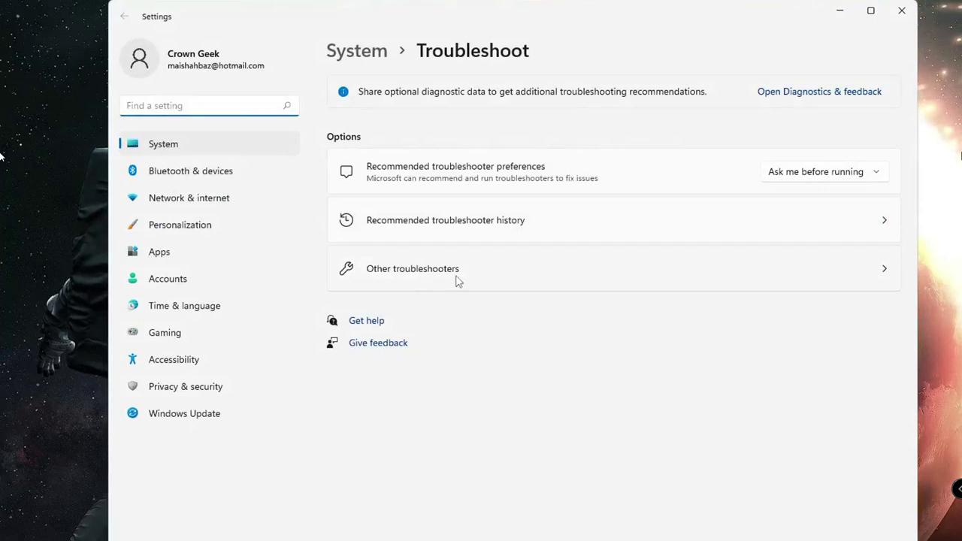
click(463, 270)
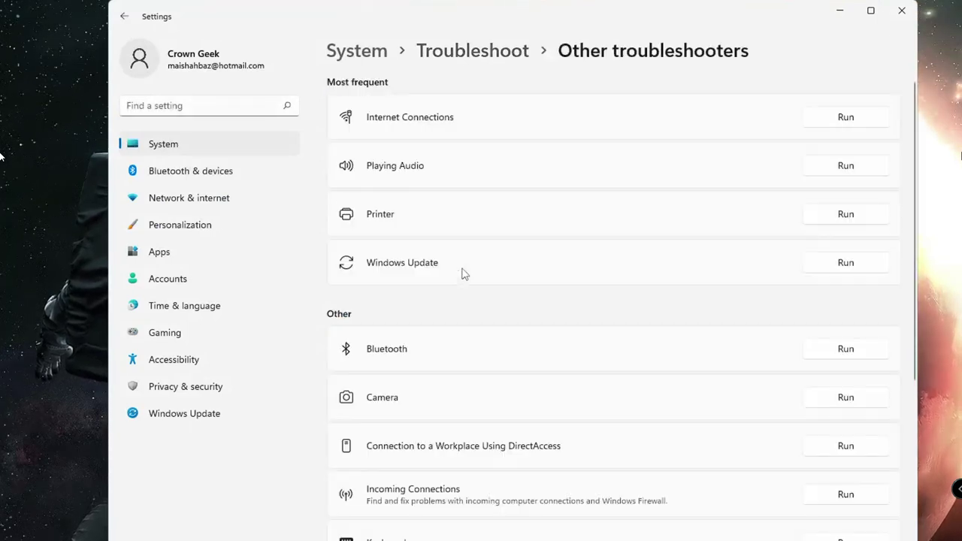
Step: Run the Network Adapter troubleshooter on the Wi-Fi adapter and cancel it at the router or access point instructions
scroll(443, 365, down, 5)
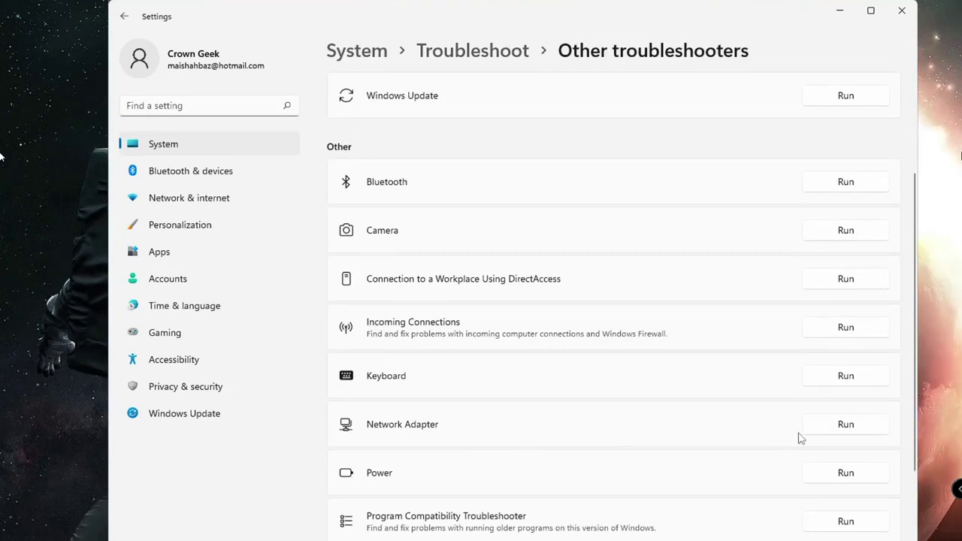
click(835, 426)
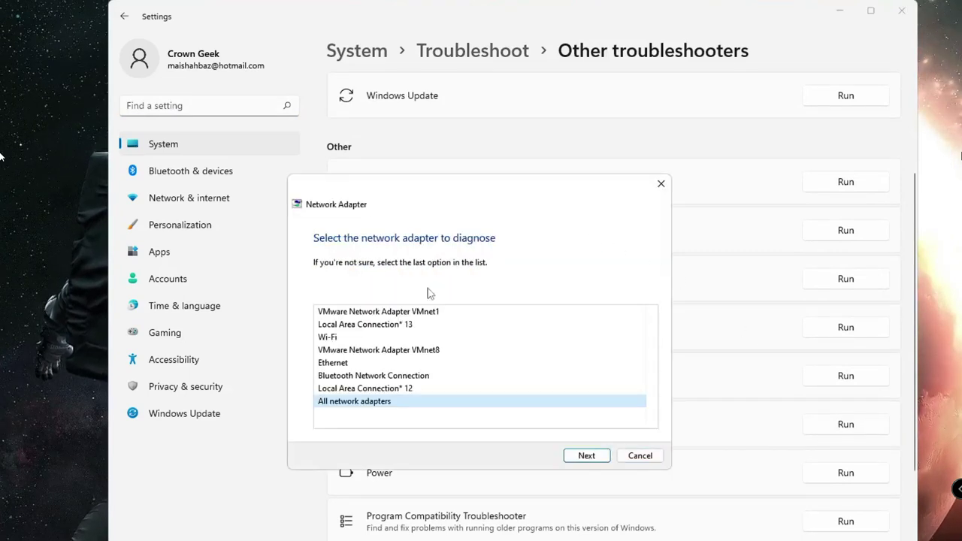
click(338, 340)
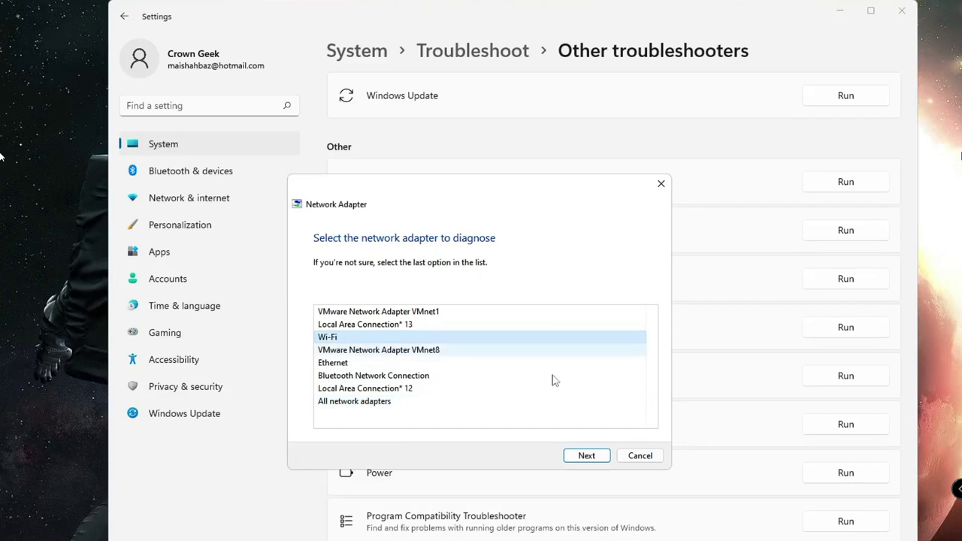
click(587, 457)
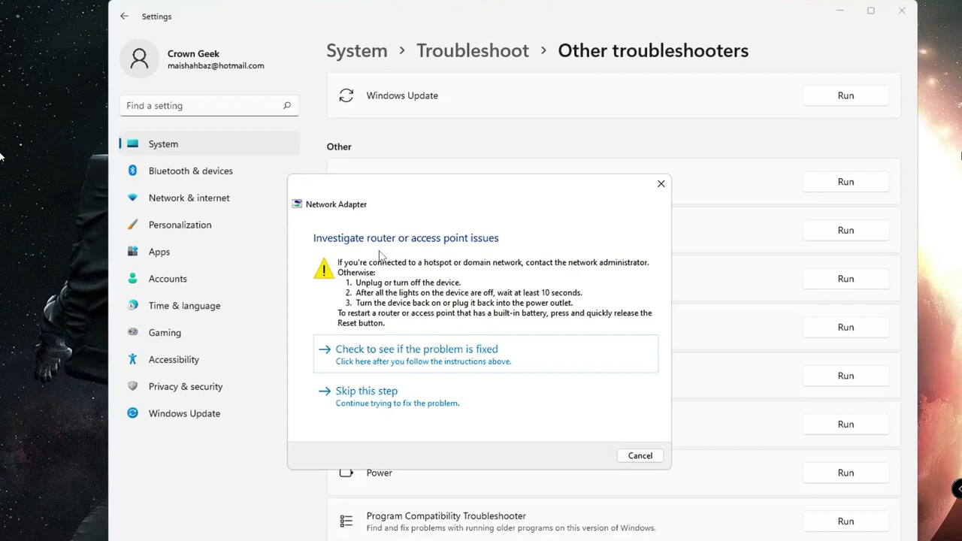
click(641, 460)
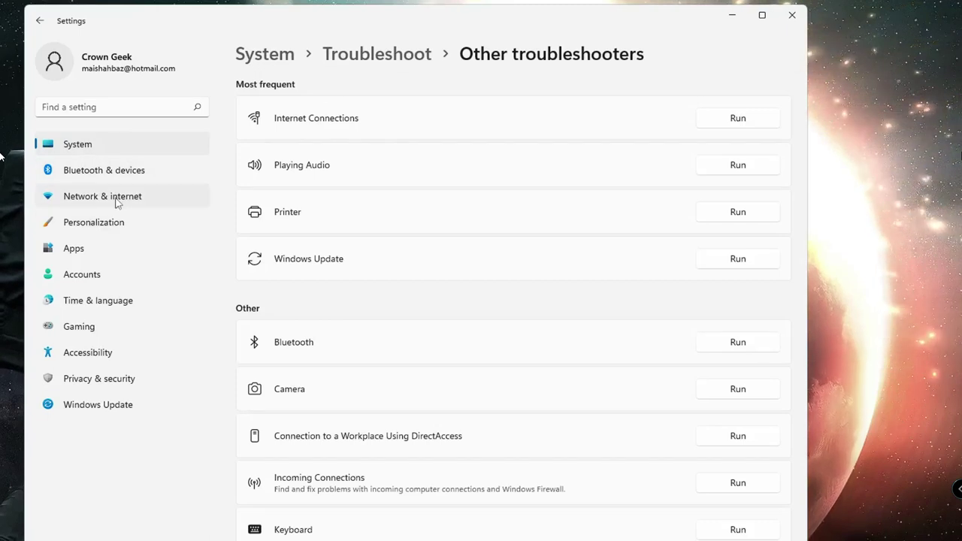
Step: Open the Network Connections window through more network adapter options in the advanced network settings
click(137, 202)
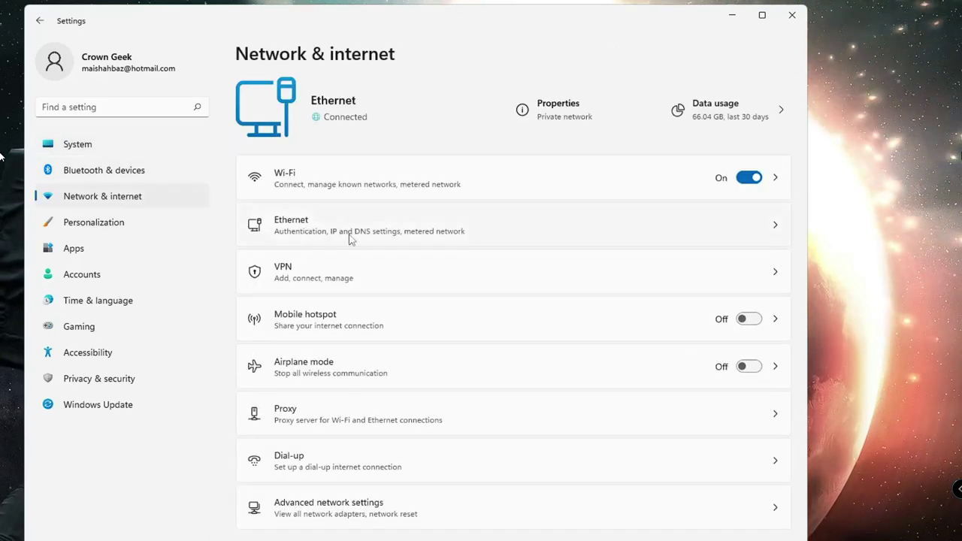
click(359, 515)
scroll(360, 510, down, 1)
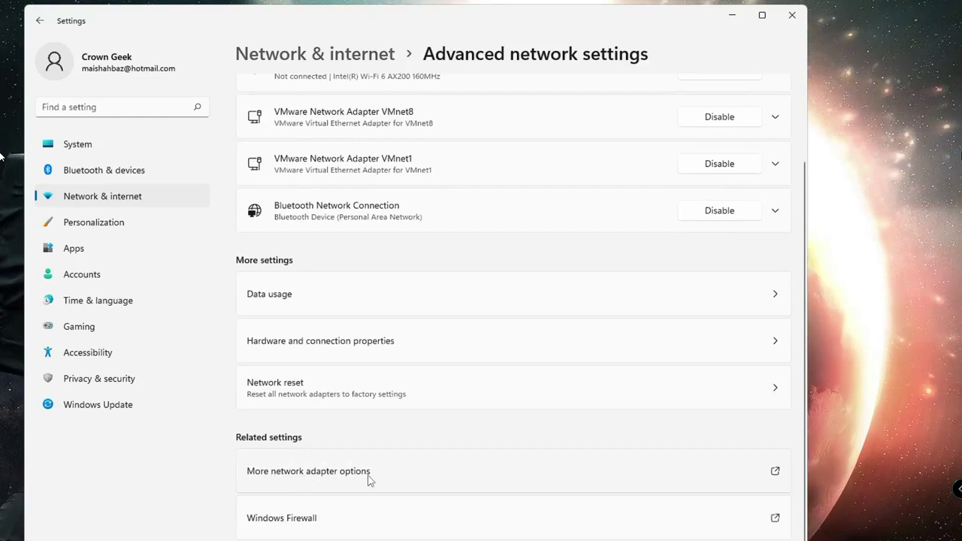
click(369, 473)
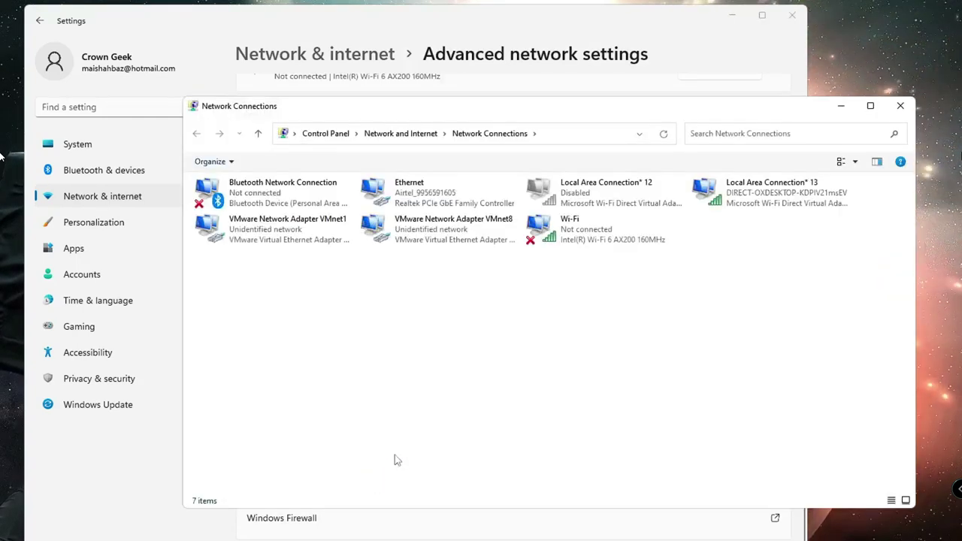
drag(585, 110, 536, 109)
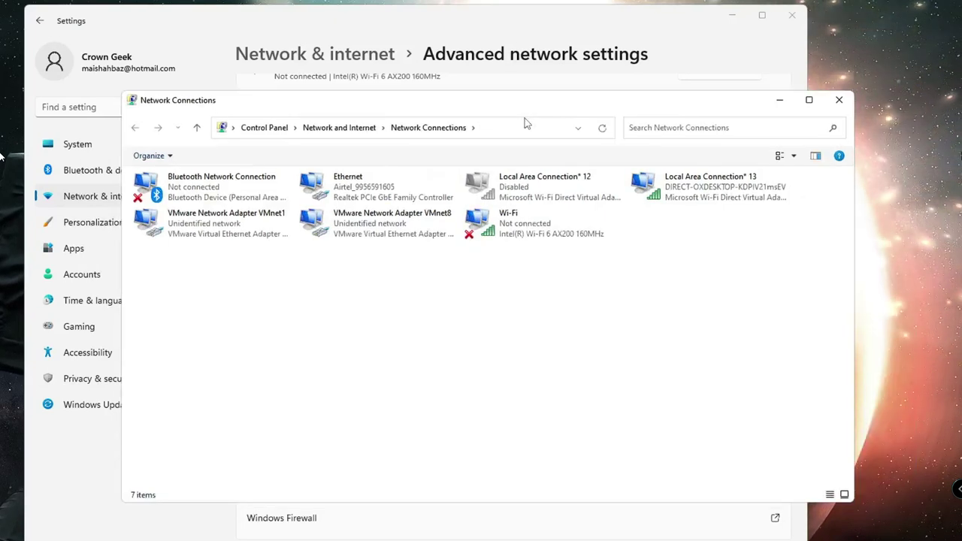
Step: Disable the Wi-Fi network adapter and enable it again
click(490, 231)
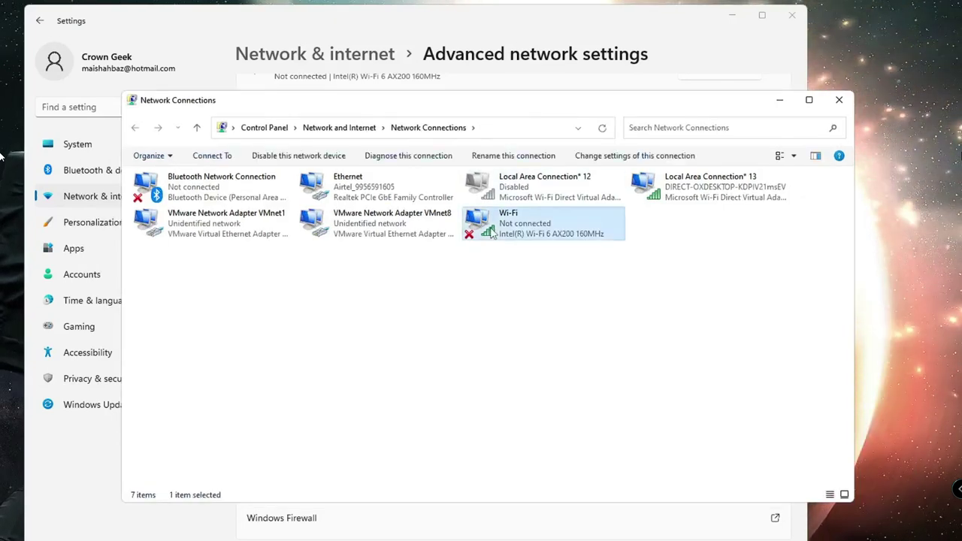
right_click(533, 222)
click(567, 227)
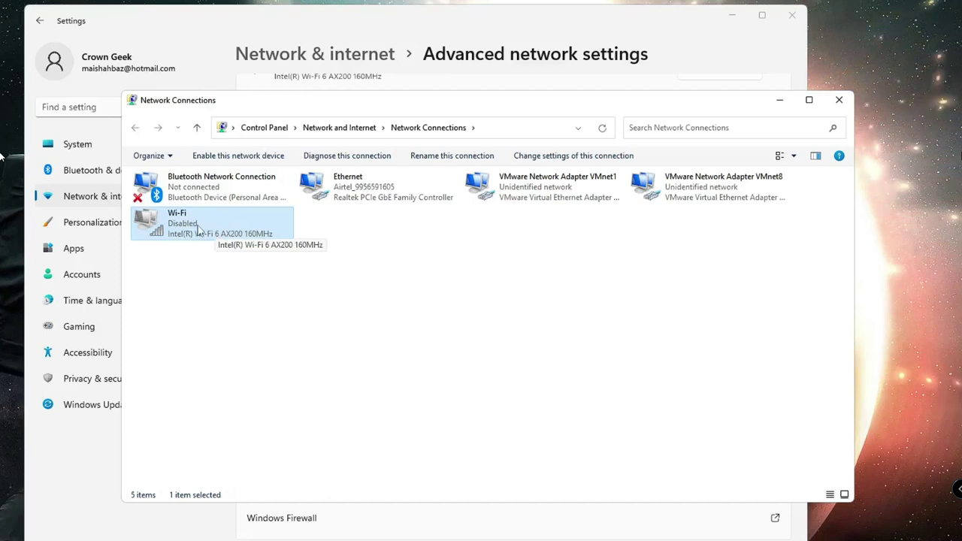
right_click(202, 227)
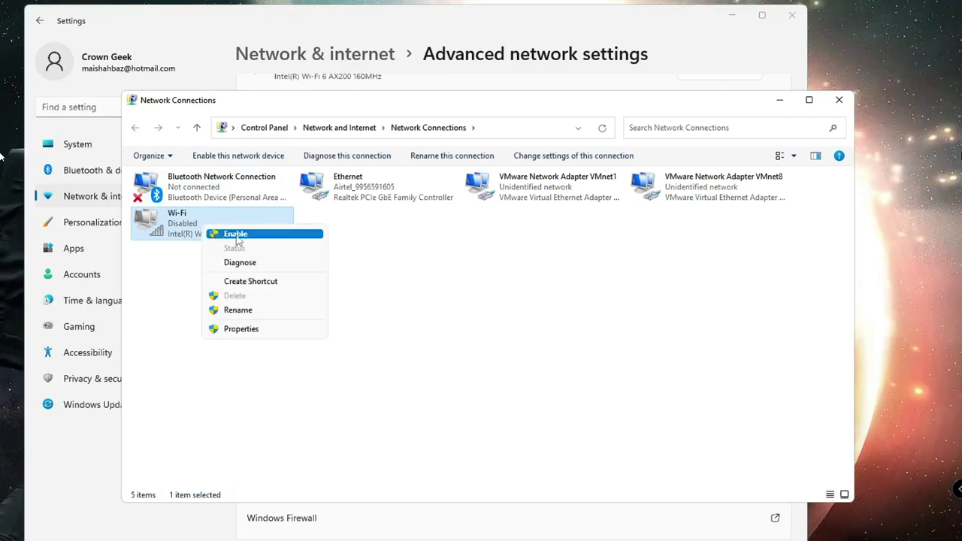
click(236, 236)
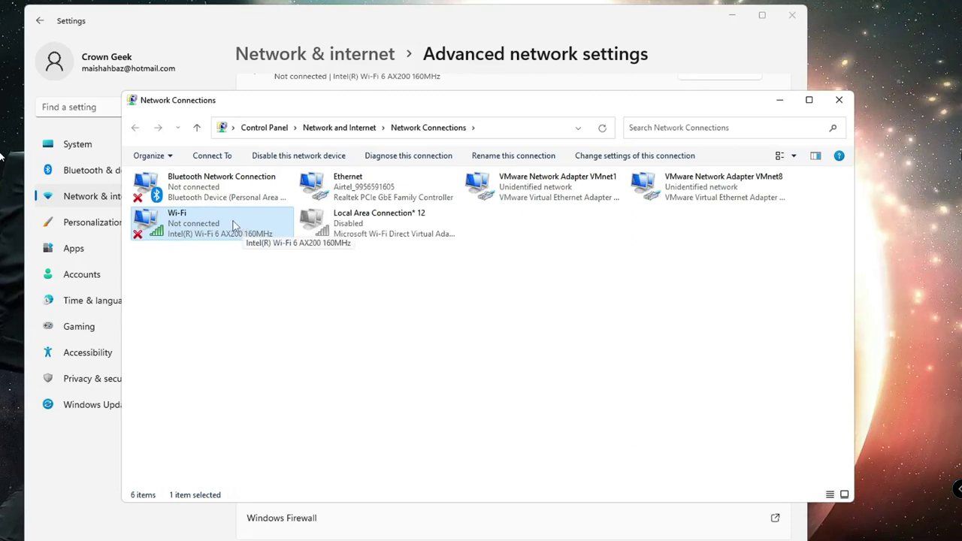
Step: Restart the Wi-Fi adapter a second time by disabling and re-enabling it, then close Network Connections and Settings
right_click(234, 226)
click(264, 231)
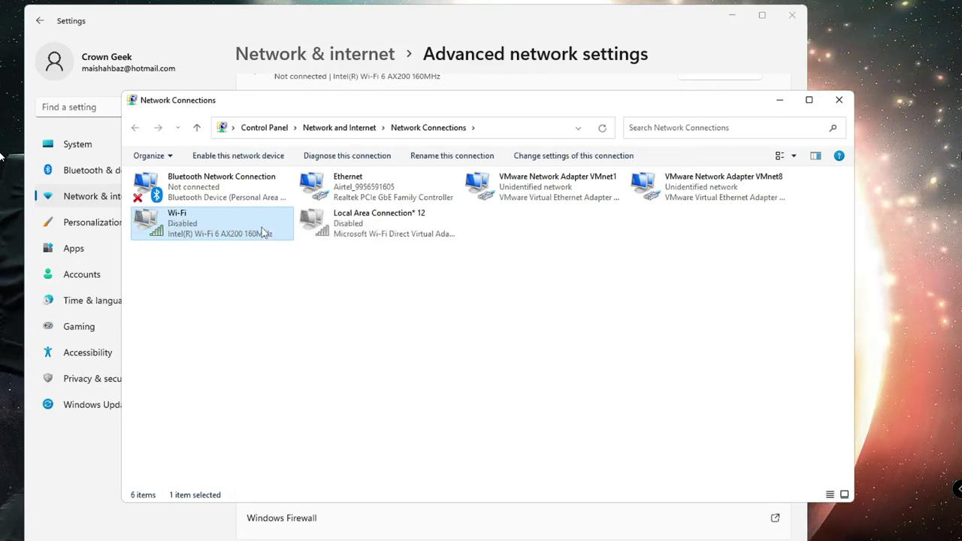
right_click(223, 224)
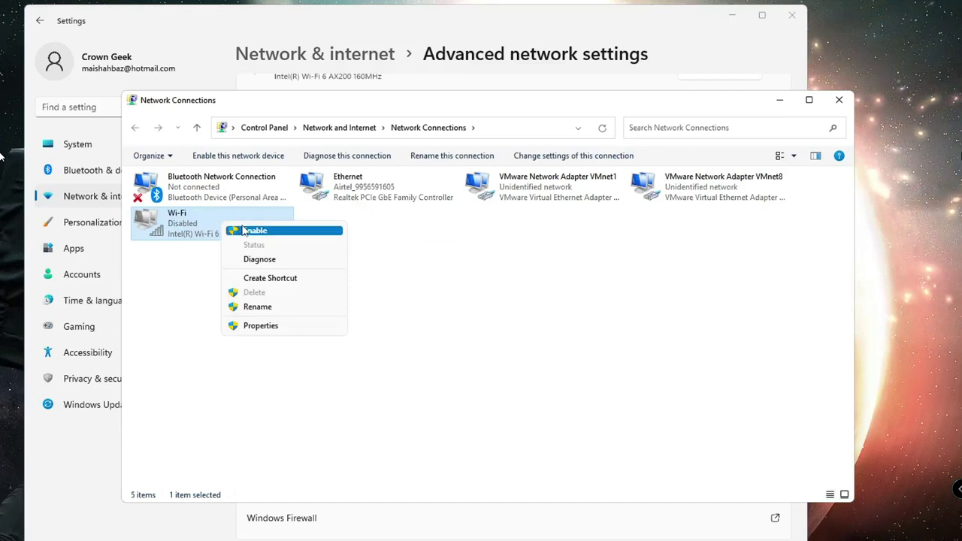
click(247, 229)
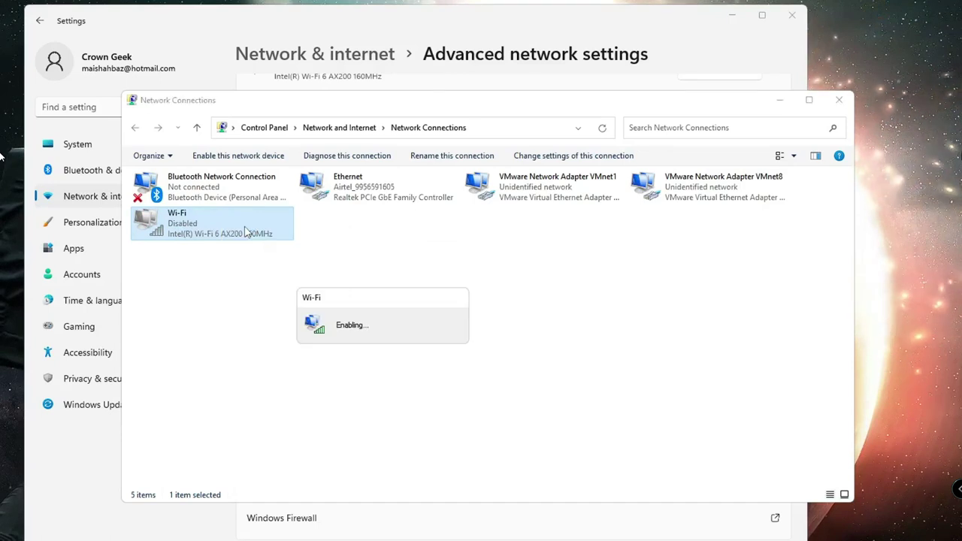
click(839, 104)
click(791, 15)
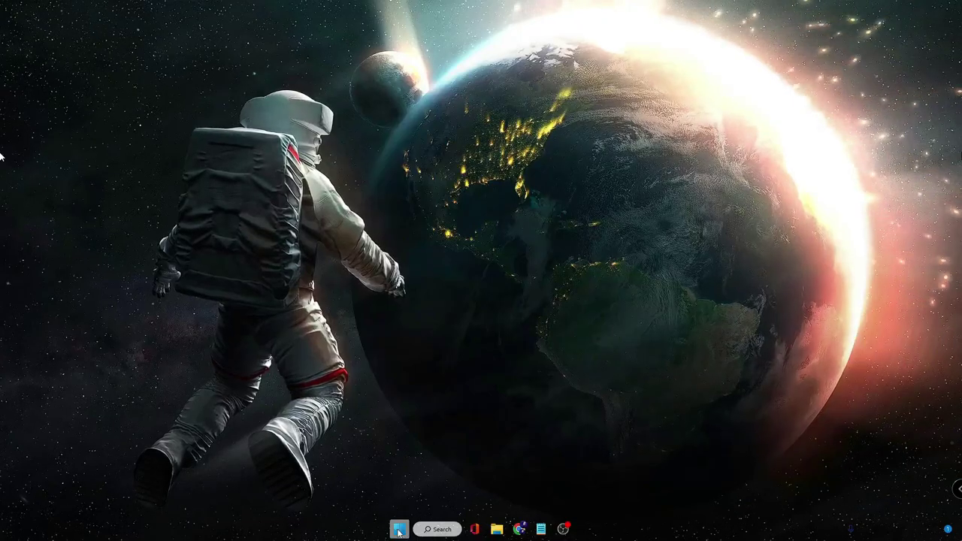
Step: Open Device Manager and expand the Network adapters category
right_click(399, 530)
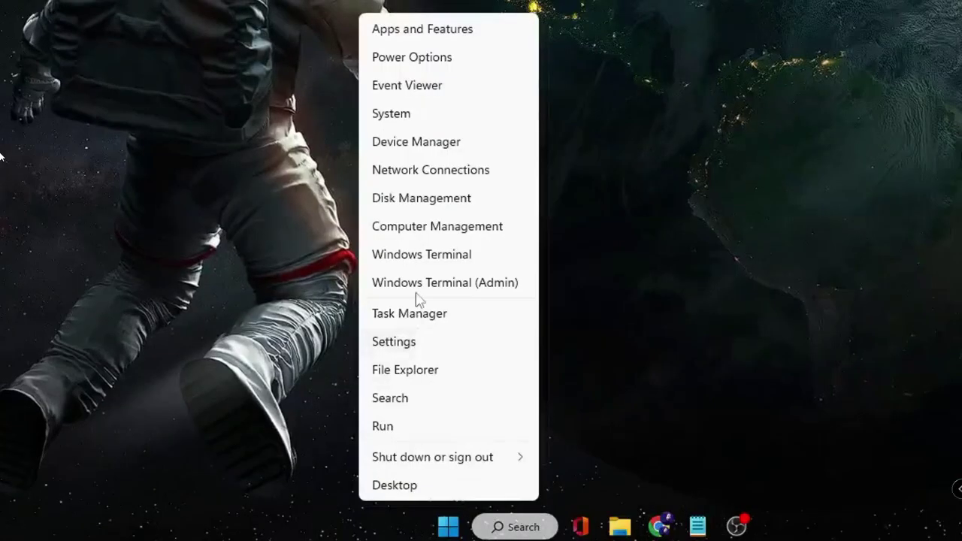
click(457, 146)
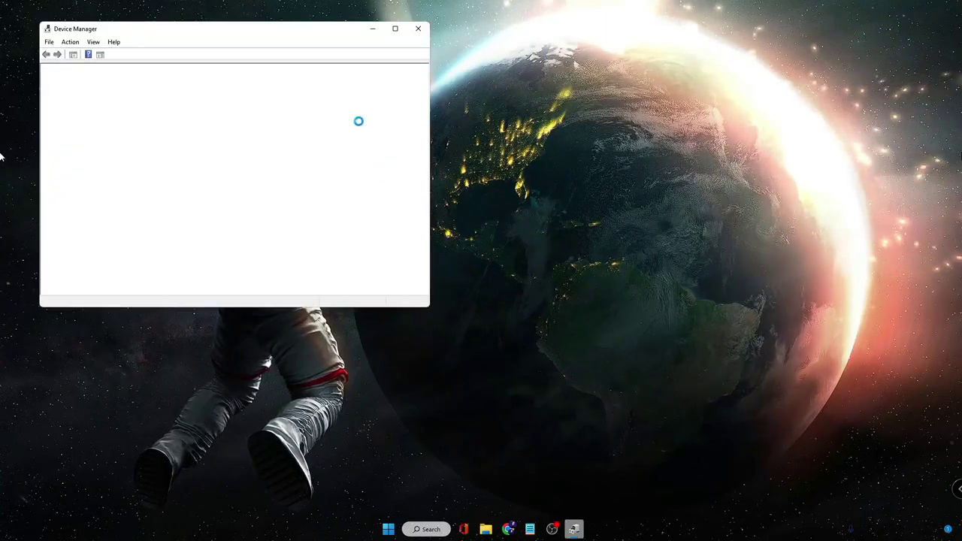
drag(298, 33, 569, 146)
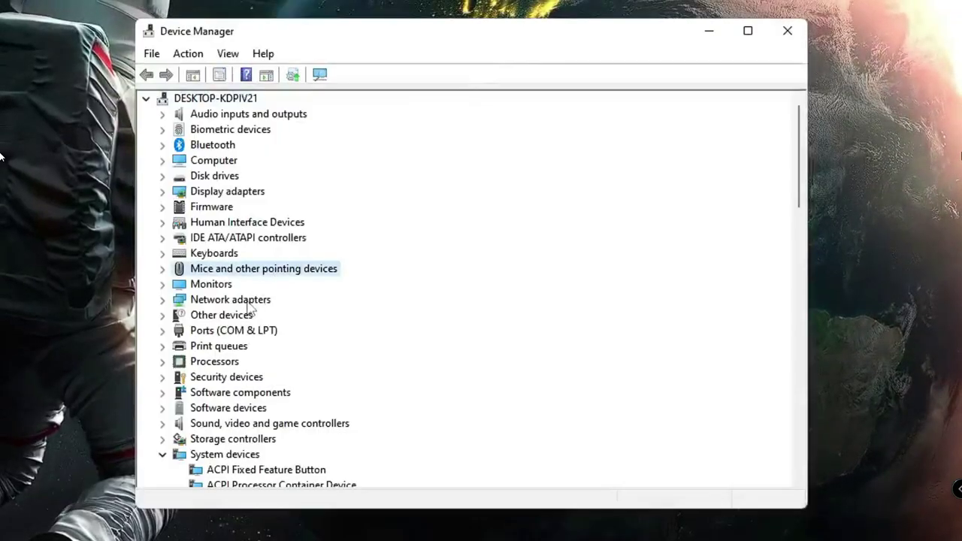
click(250, 304)
double_click(247, 305)
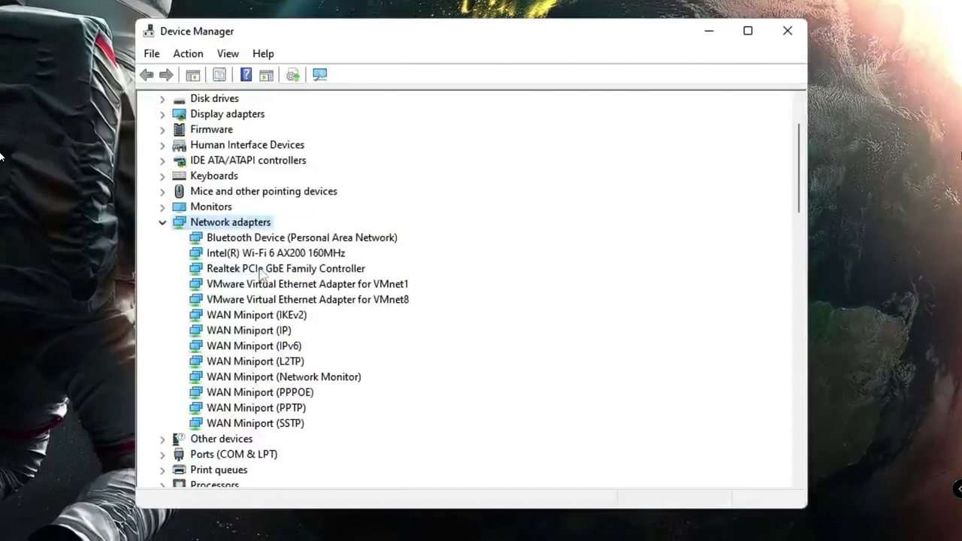
click(261, 274)
Step: Run an automatic driver update for the Intel(R) Wi-Fi 6 AX200 160MHz adapter and close the update wizard
click(291, 256)
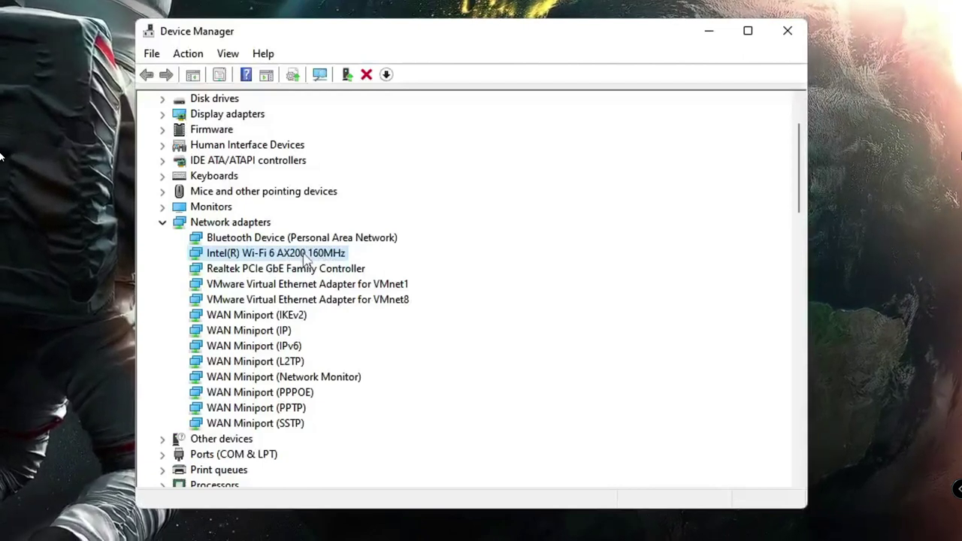
right_click(306, 258)
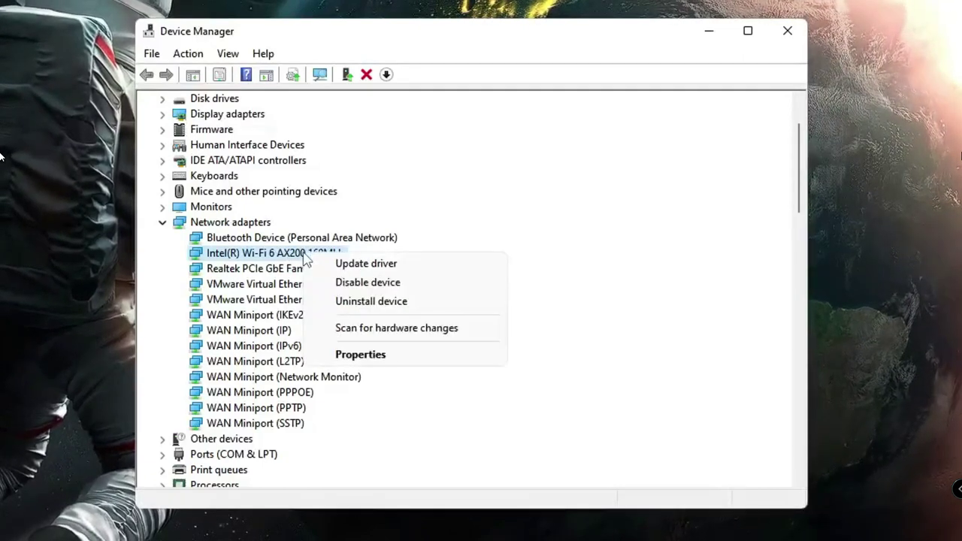
click(373, 265)
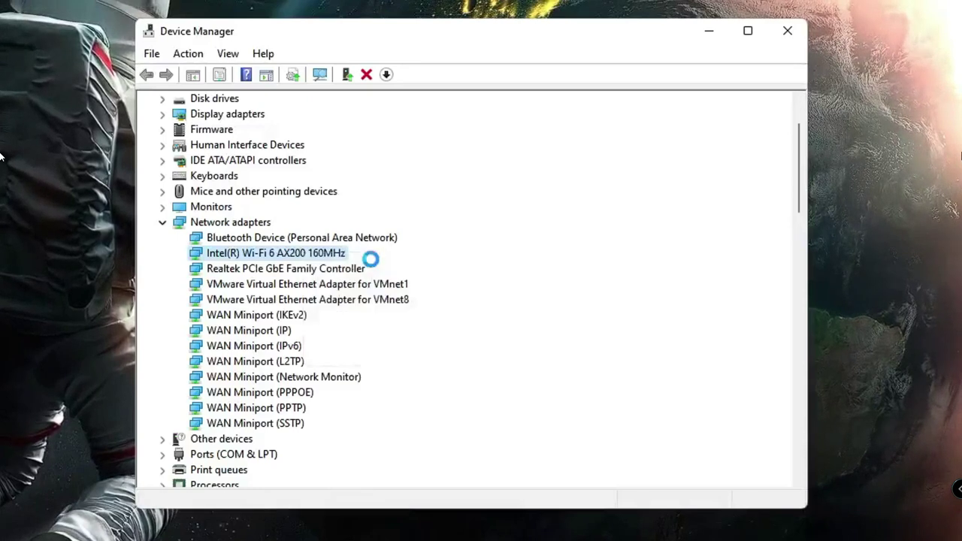
click(391, 239)
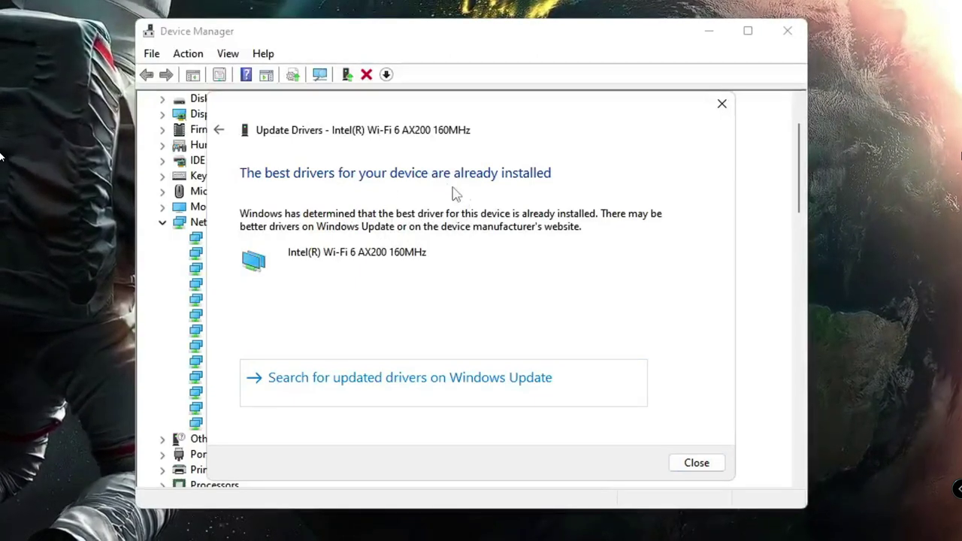
click(700, 465)
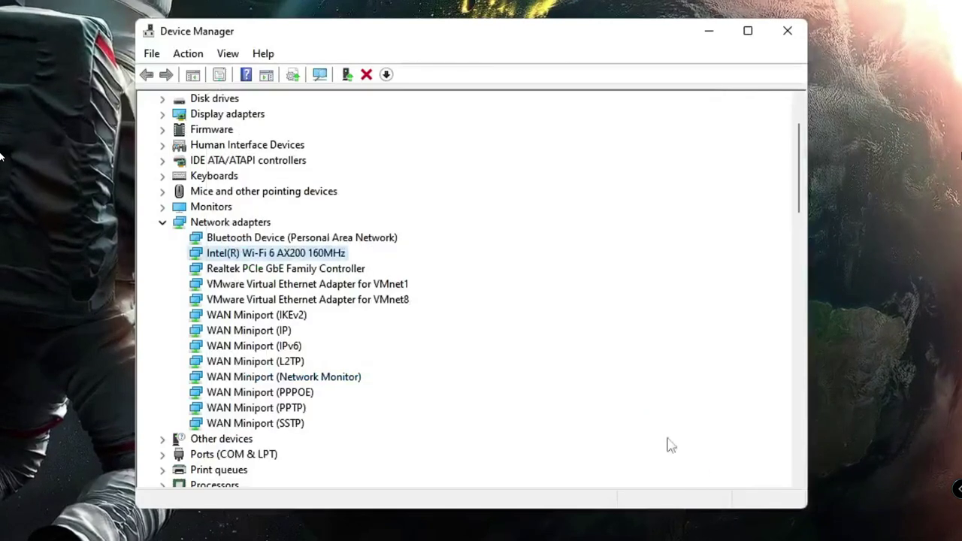
right_click(282, 256)
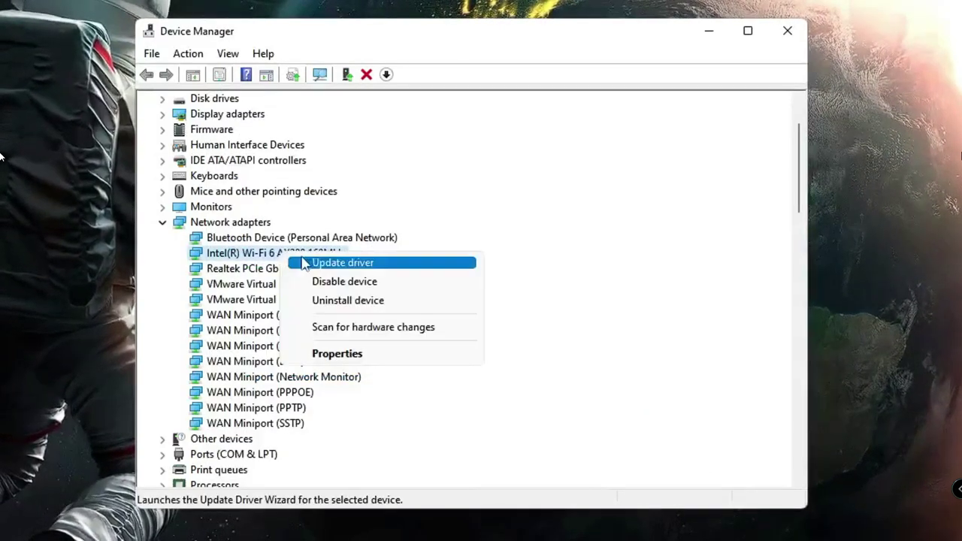
click(367, 302)
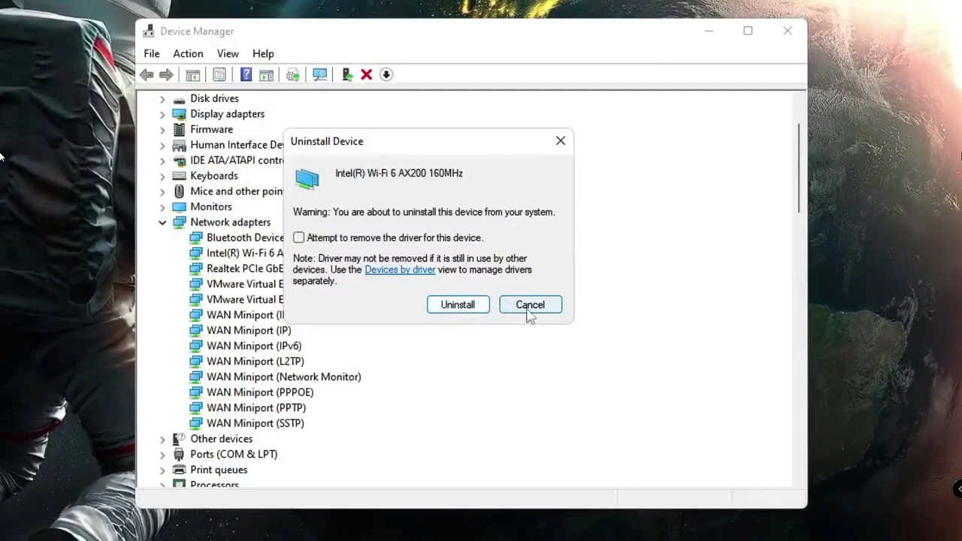
click(530, 306)
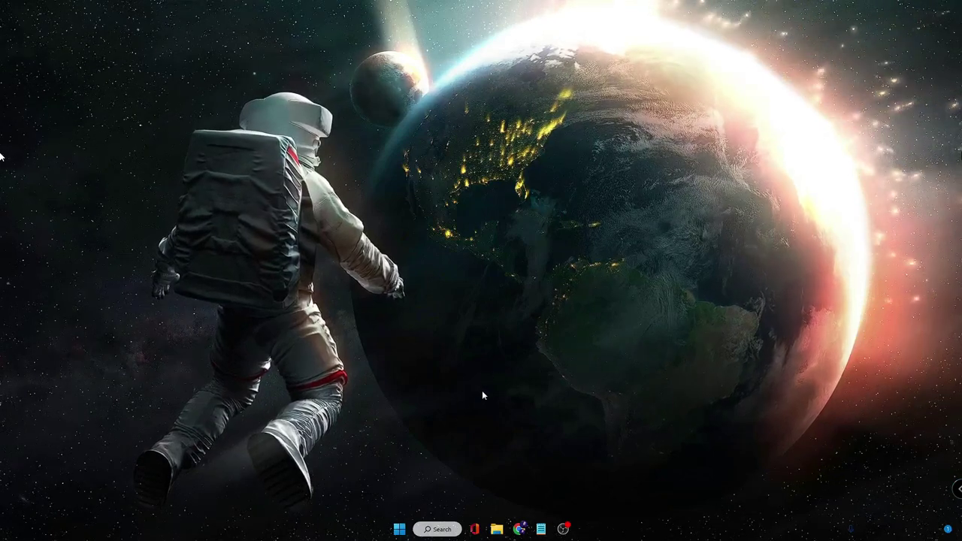
Step: Find gpedit and open the Local Group Policy Editor, with its tree pane widened to show full folder names
click(446, 532)
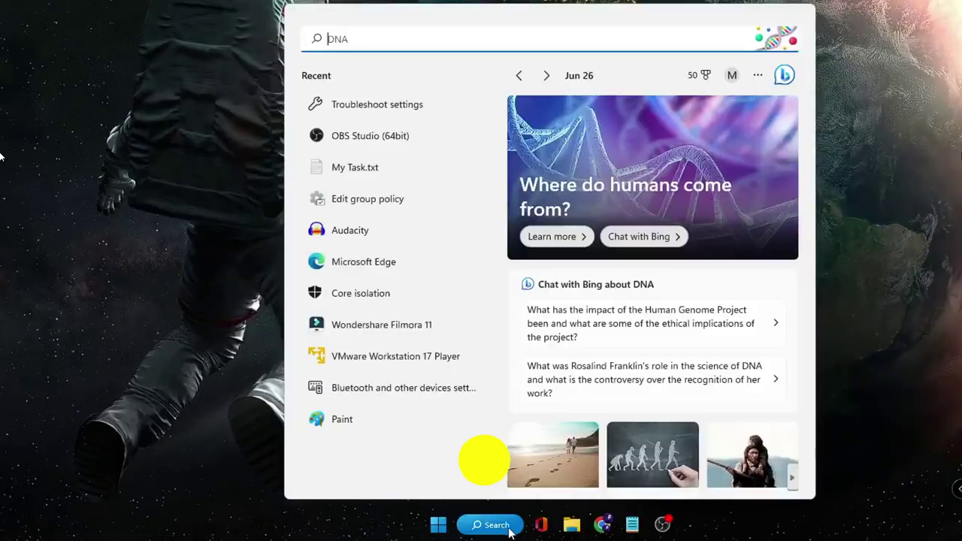
text(gpedit)
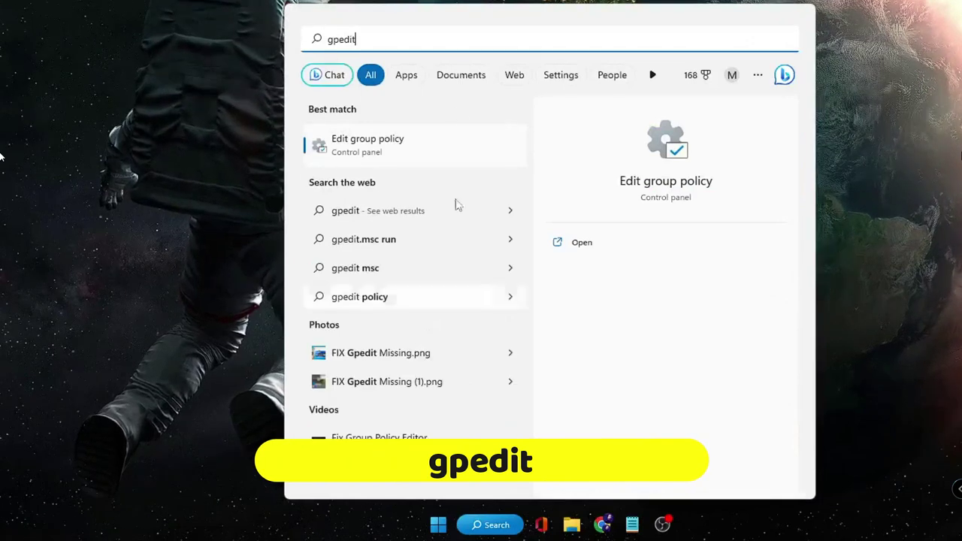
click(394, 159)
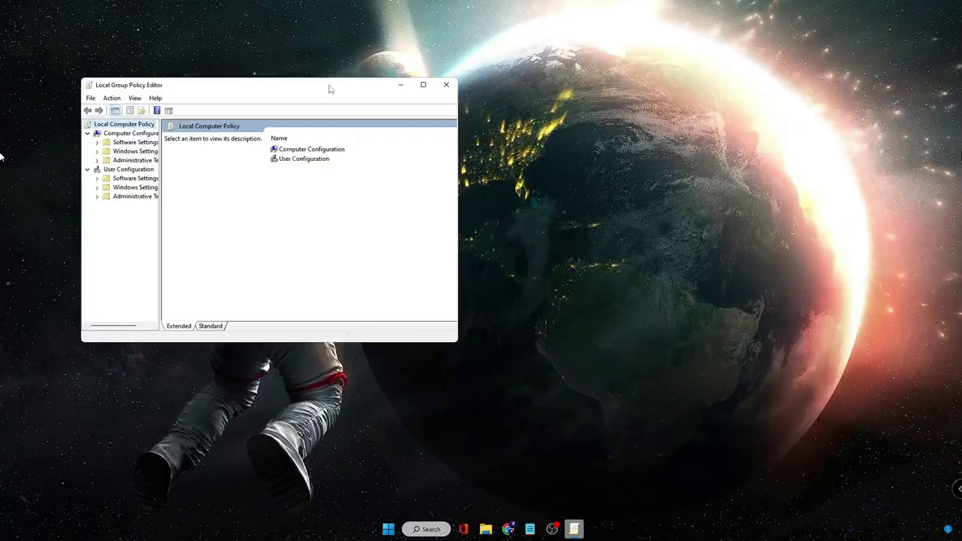
drag(330, 88, 556, 156)
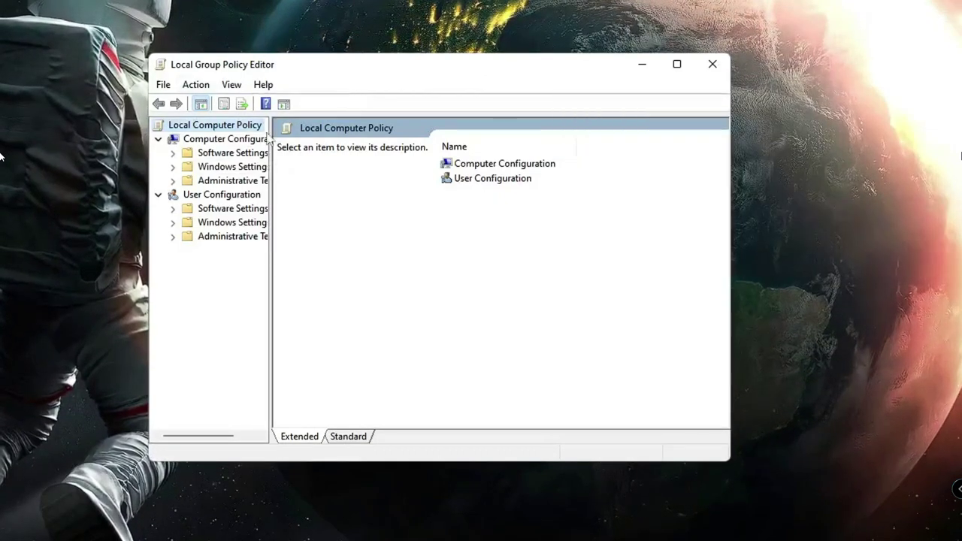
drag(274, 195, 313, 194)
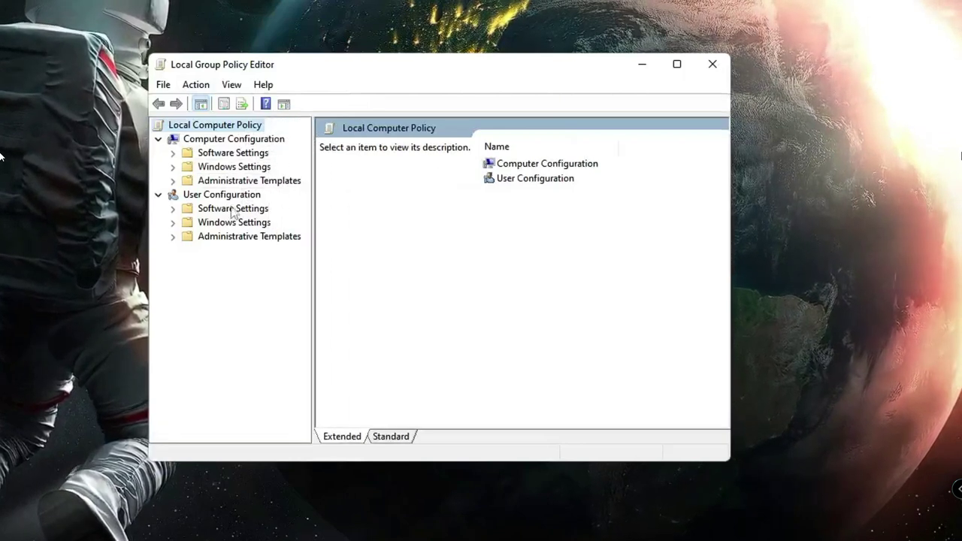
Step: Browse the Start Menu and Taskbar policies in the Administrative Templates of User Configuration to locate the networking icon setting
click(222, 195)
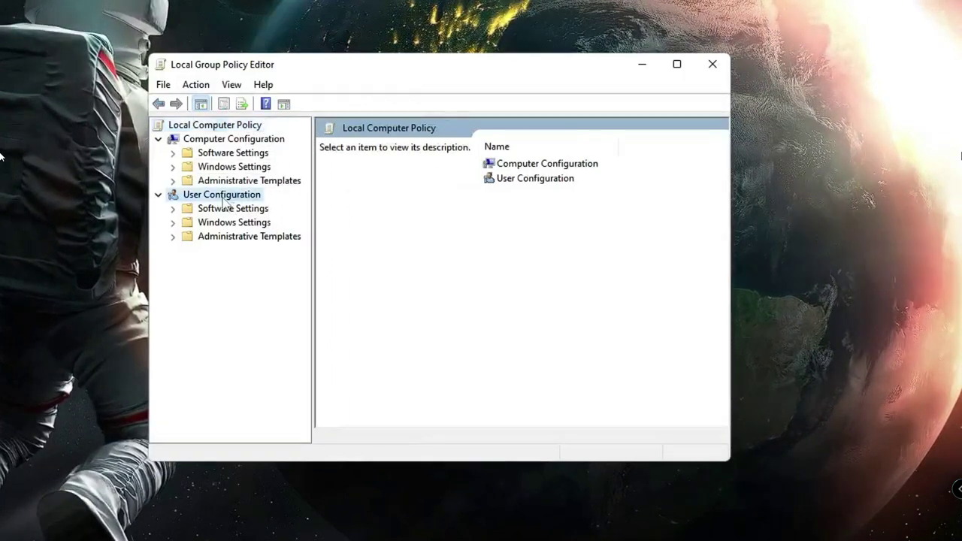
double_click(239, 238)
click(250, 306)
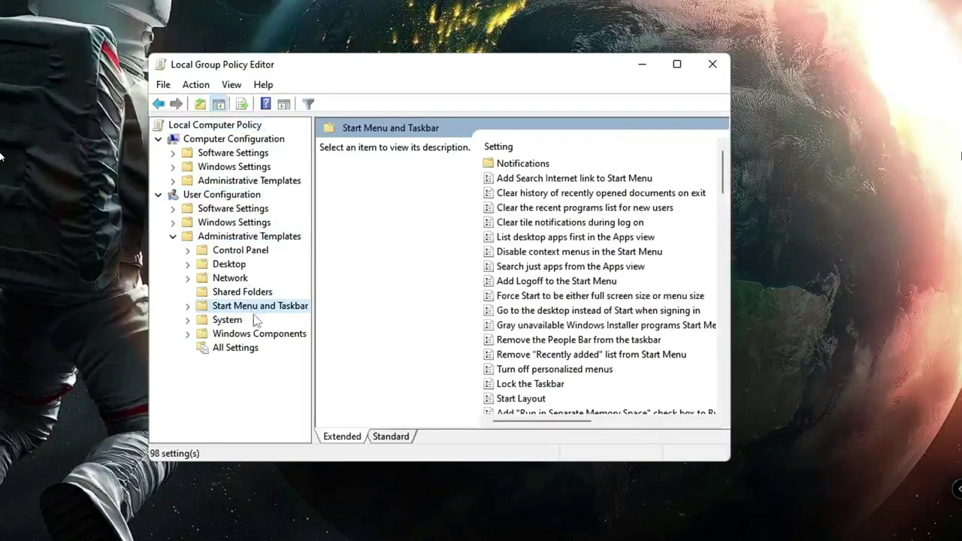
click(515, 310)
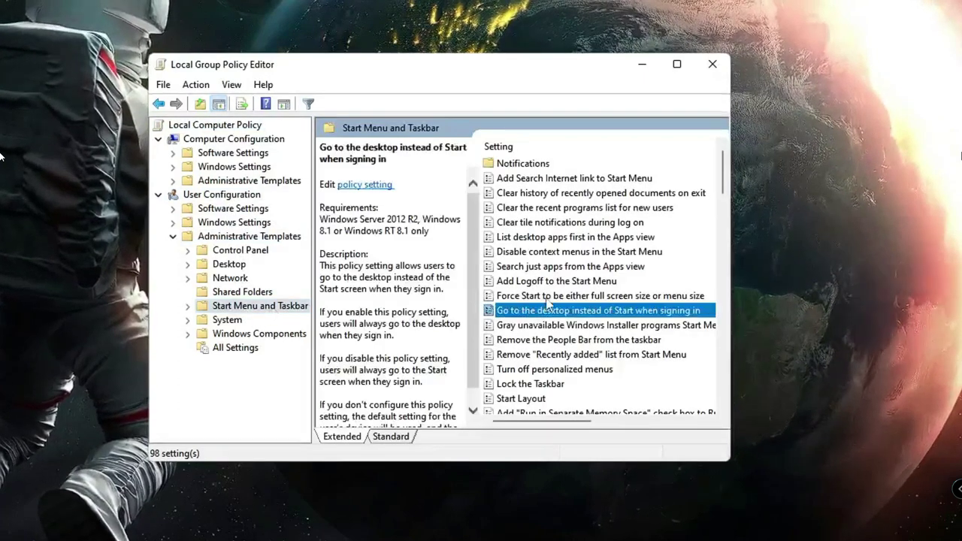
scroll(552, 324, down, 20)
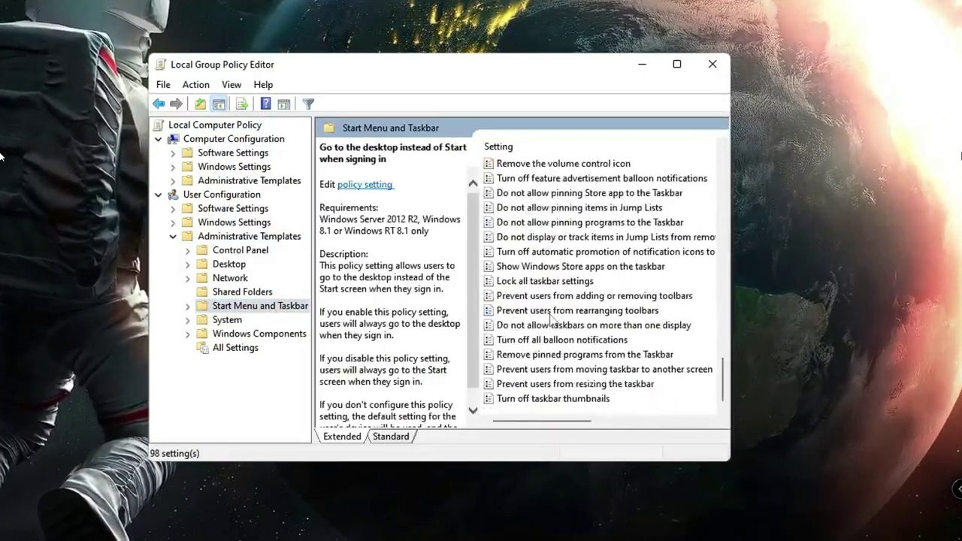
scroll(553, 290, up, 2)
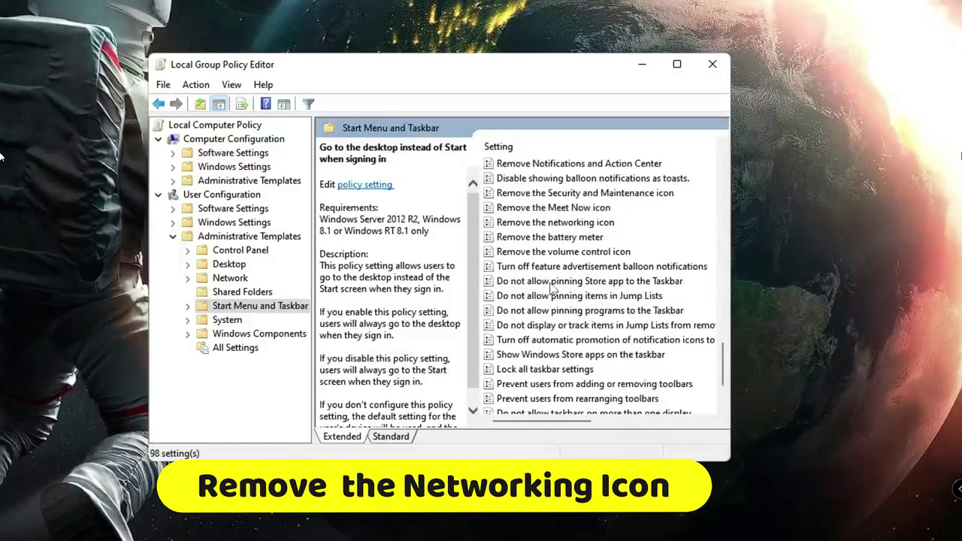
Step: Apply the Disabled state to the "Remove the networking icon" policy and return to the desktop
click(543, 225)
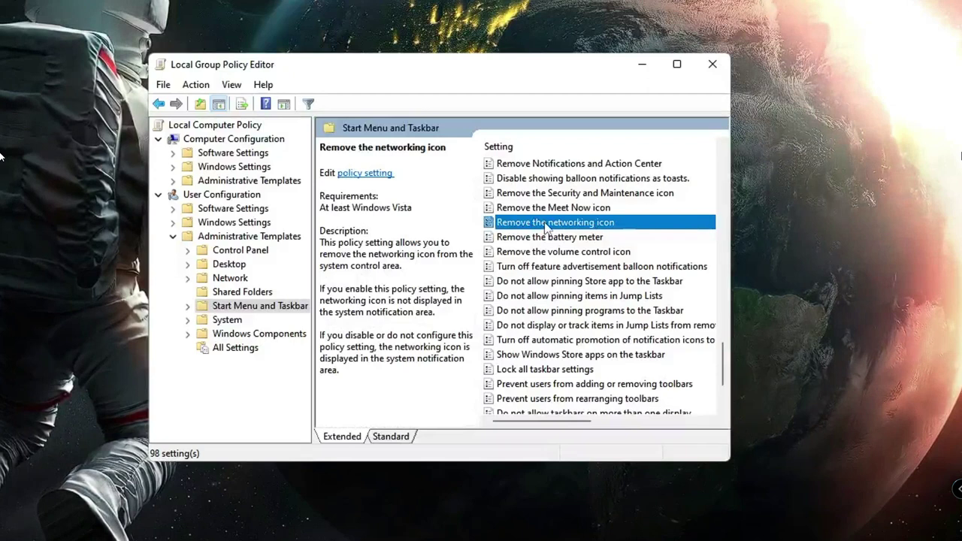
double_click(546, 224)
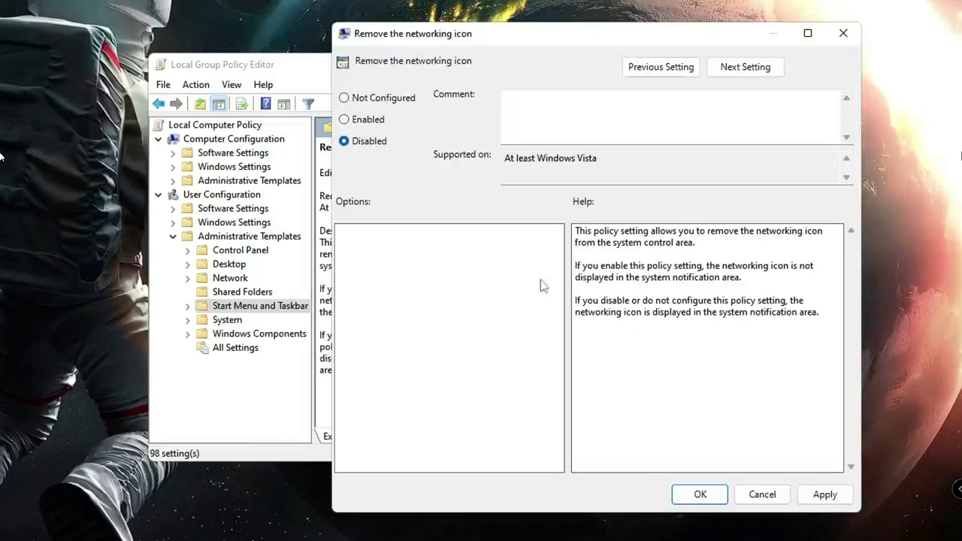
click(825, 495)
click(710, 496)
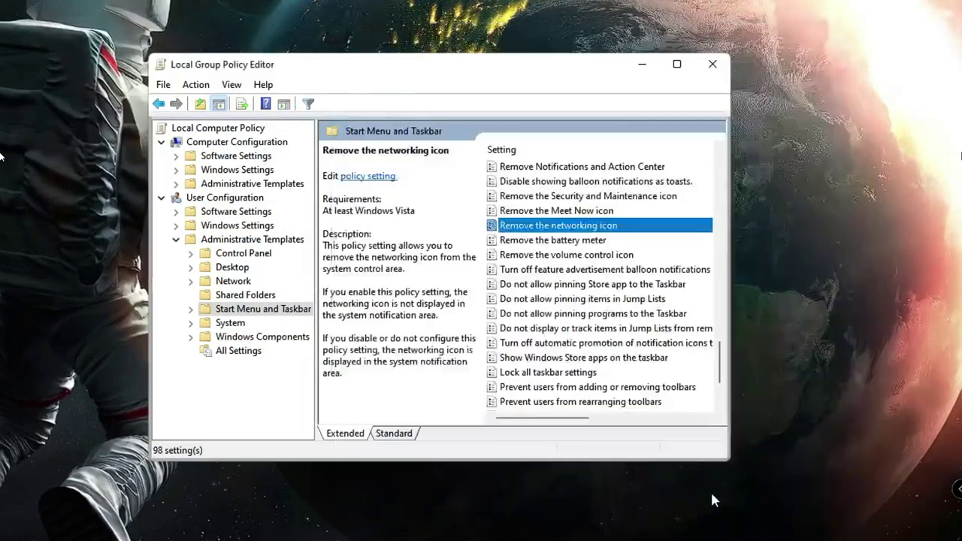
key(super+d)
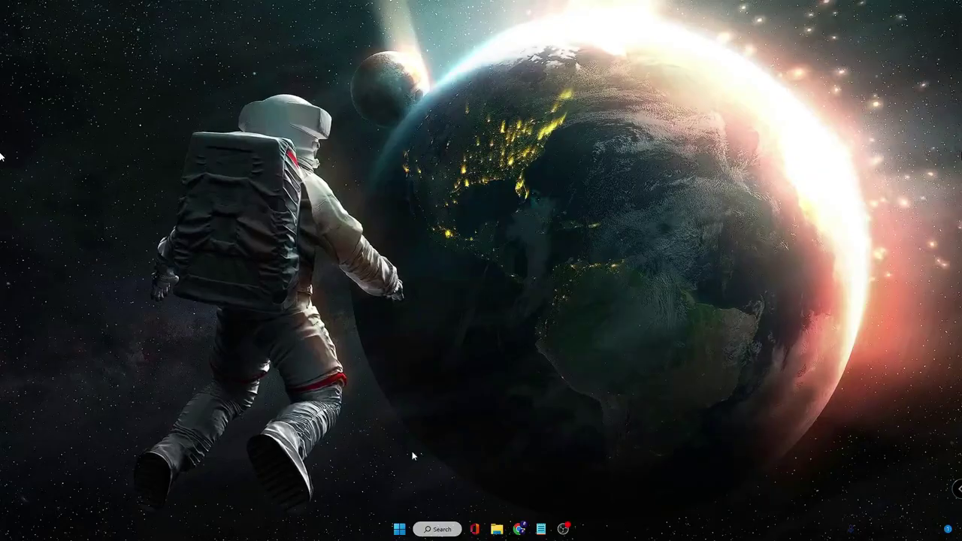
Step: Prepare a new Task Manager task for explorer.exe with administrative privileges, cancel it and close Task Manager
right_click(404, 531)
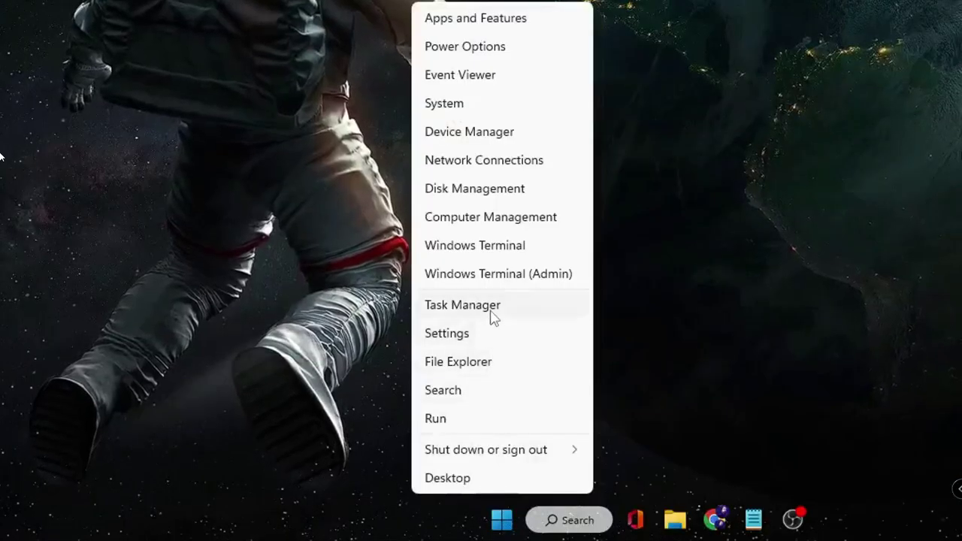
click(491, 313)
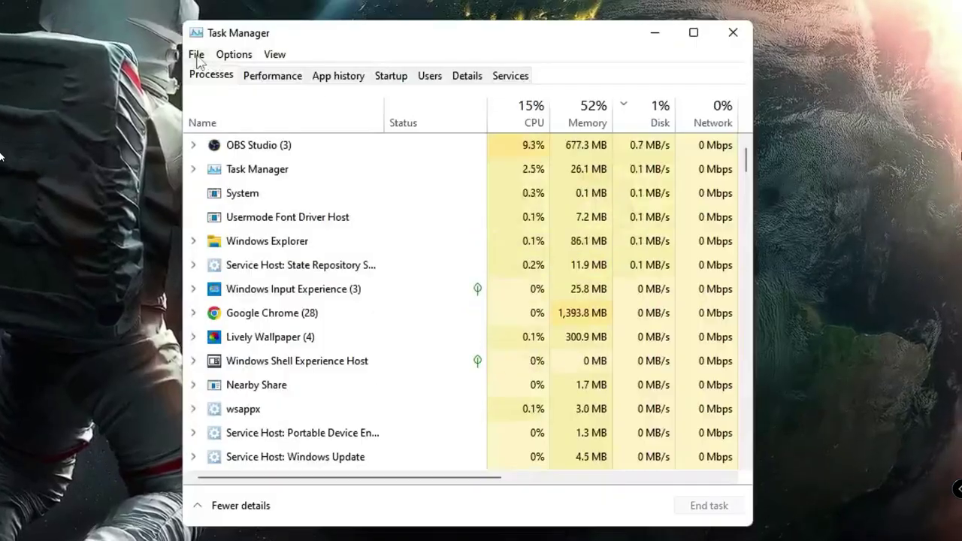
click(330, 144)
mouse_move(352, 144)
mouse_move(203, 64)
click(239, 75)
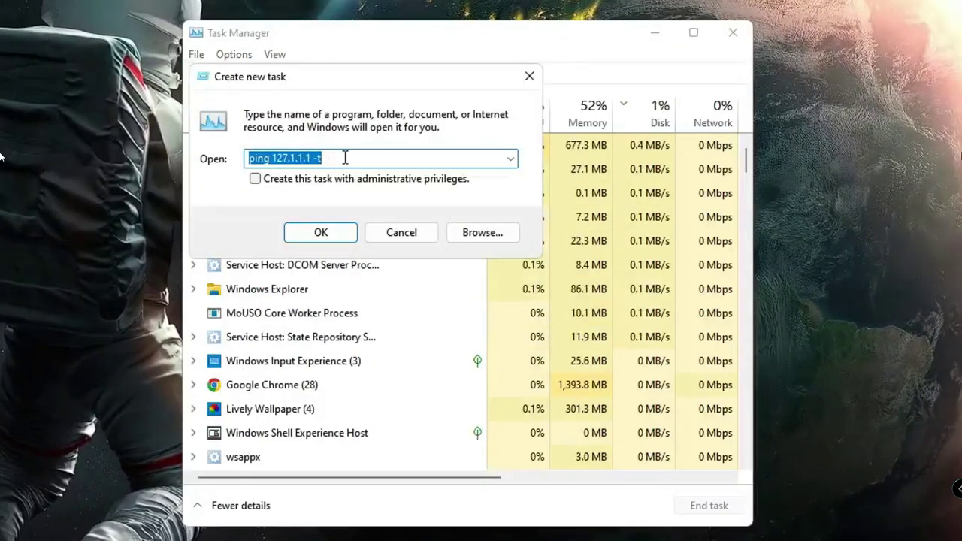
text(explore)
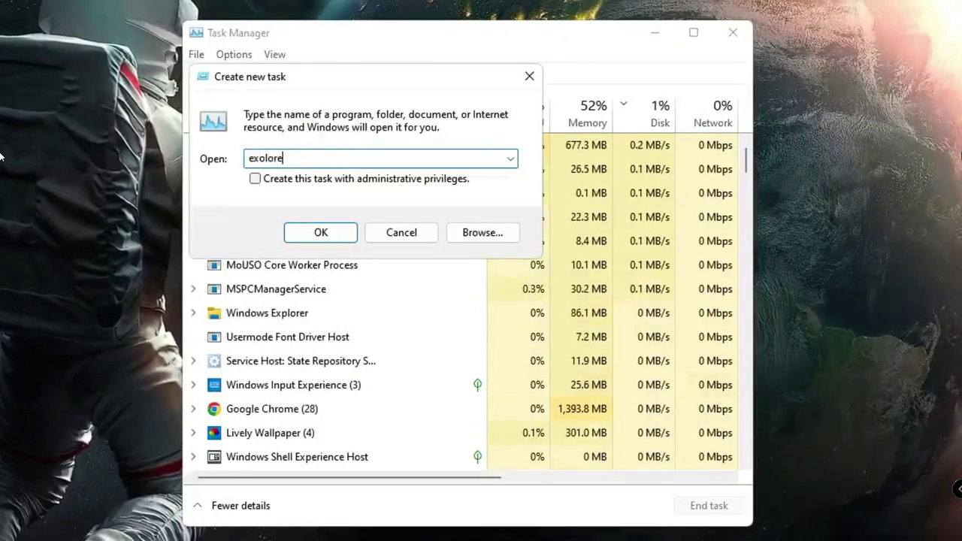
text(r.exe)
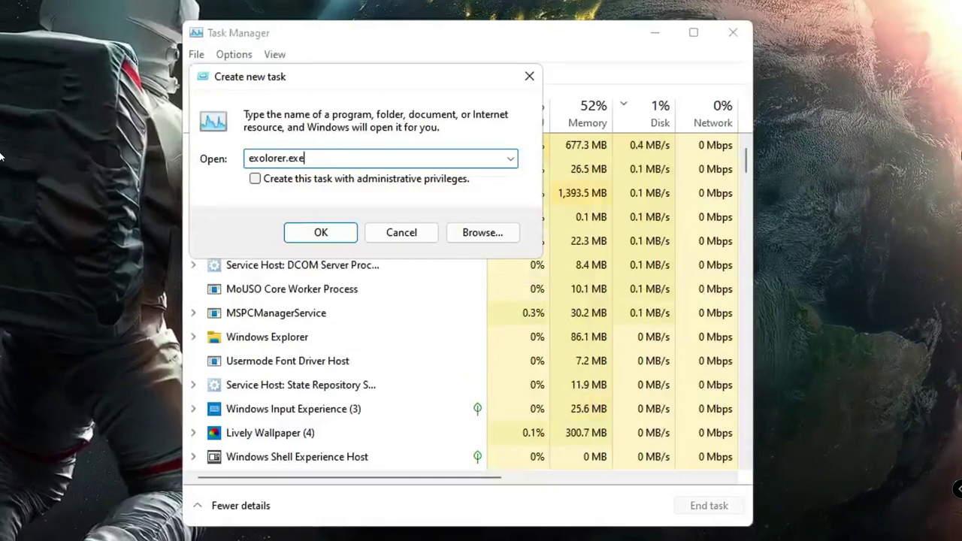
click(257, 183)
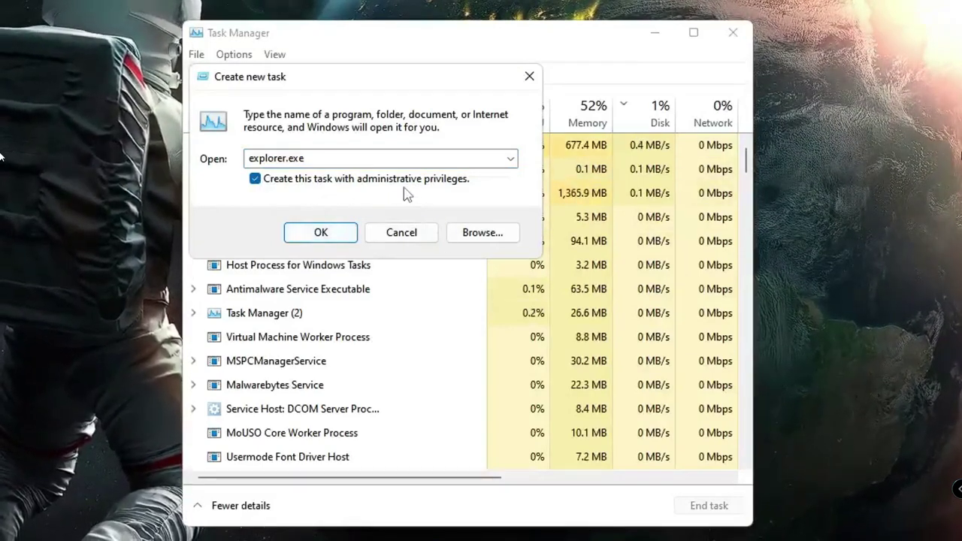
click(406, 234)
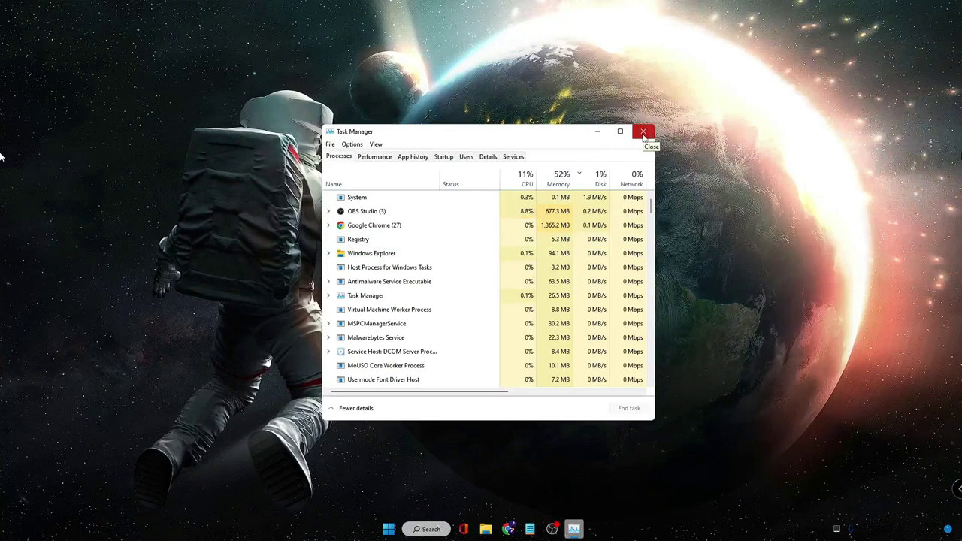
click(644, 134)
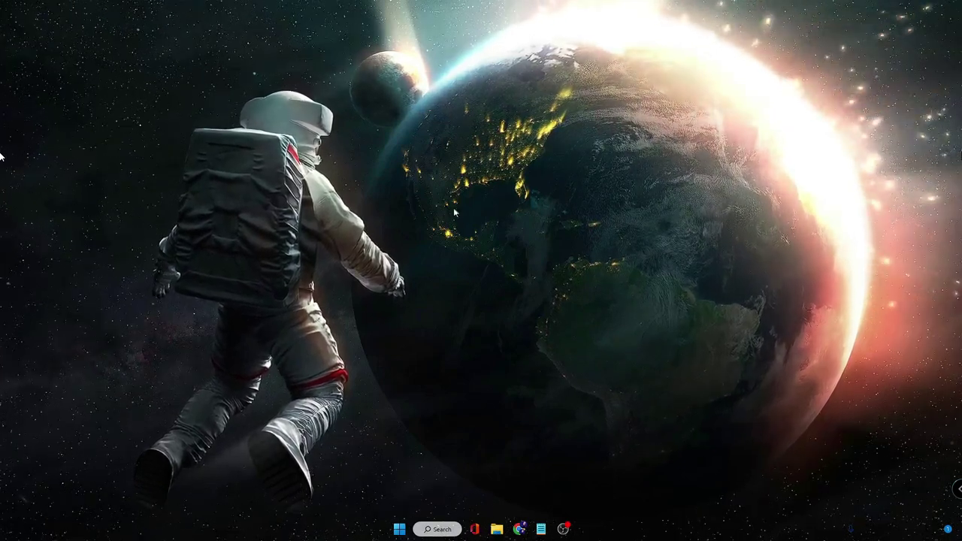
Step: Launch System Restore with rstrui.exe and choose to use a different restore point, continuing to the list
click(438, 530)
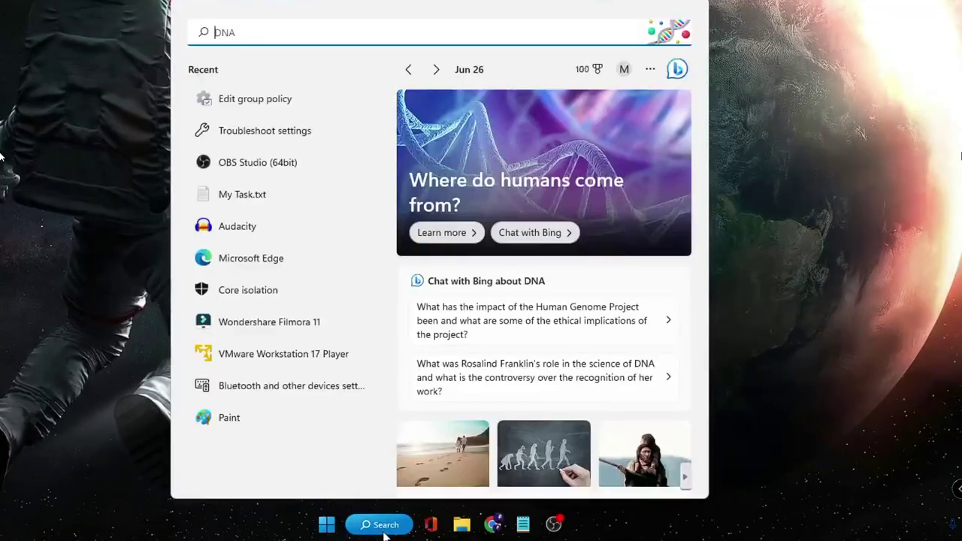
text(rstrui.exe)
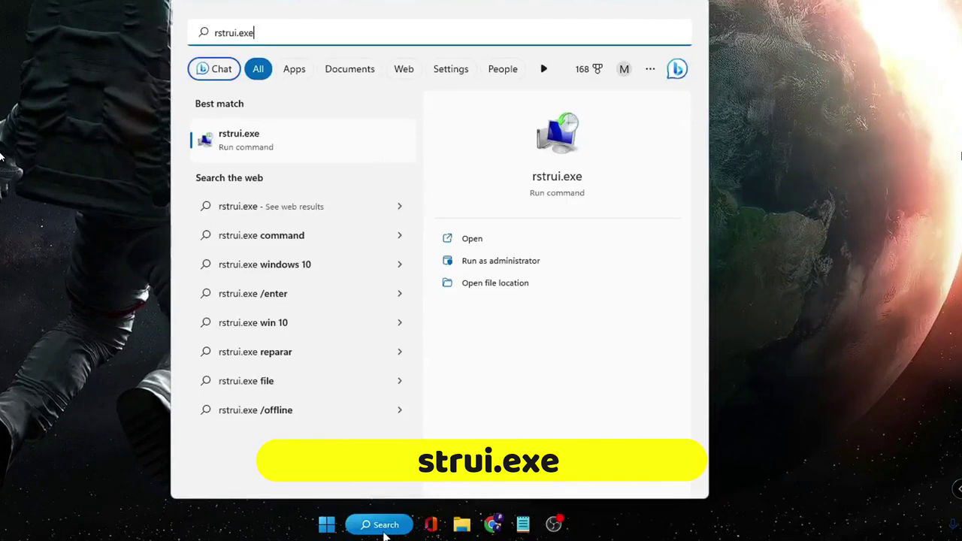
key(Return)
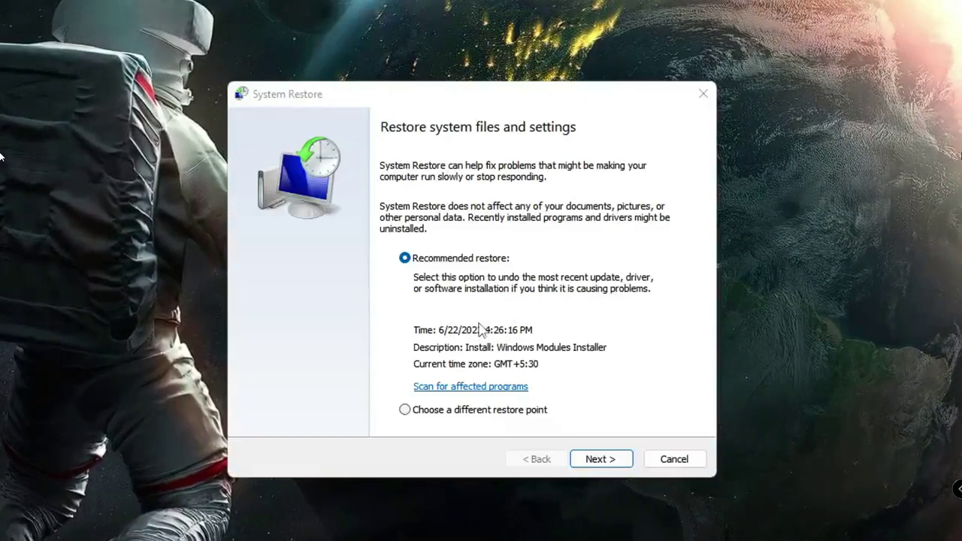
click(405, 412)
click(602, 458)
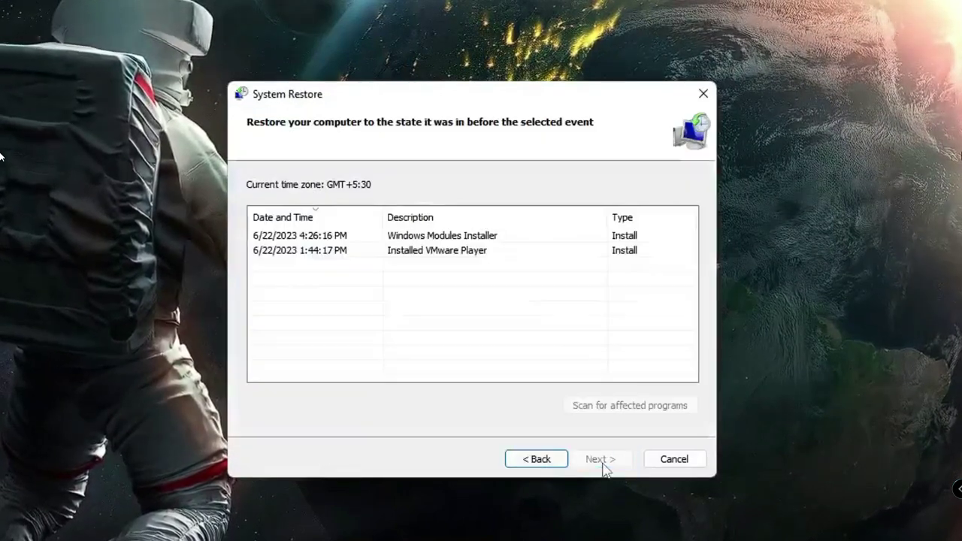
Step: Sort the restore points by description and select the Installed VMware Player one dated 6/22/2023 1:44:17 PM
click(452, 226)
click(441, 249)
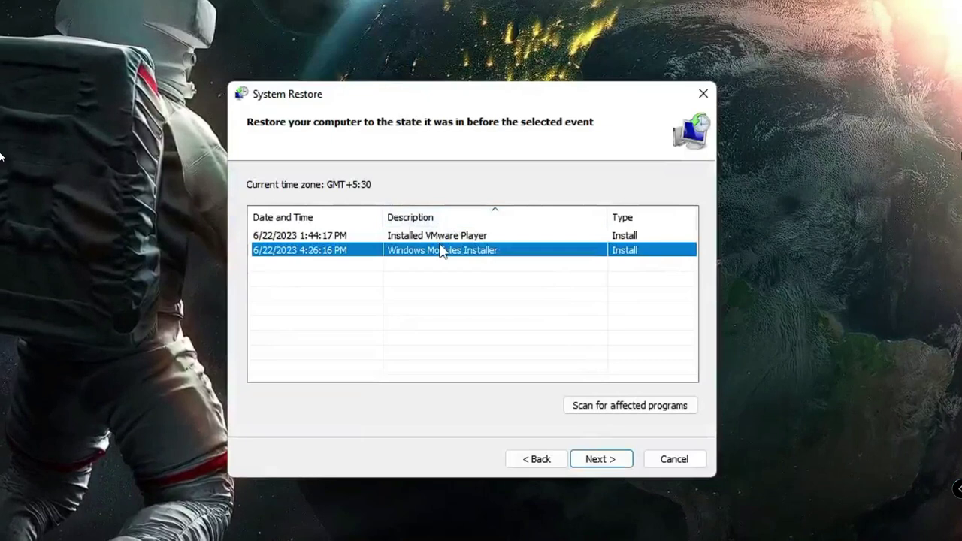
click(445, 237)
click(452, 251)
click(450, 236)
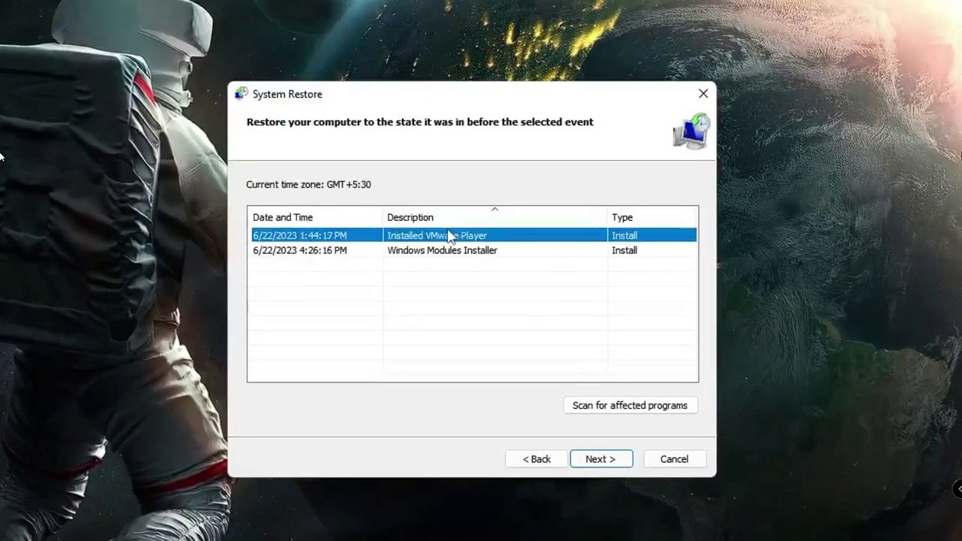